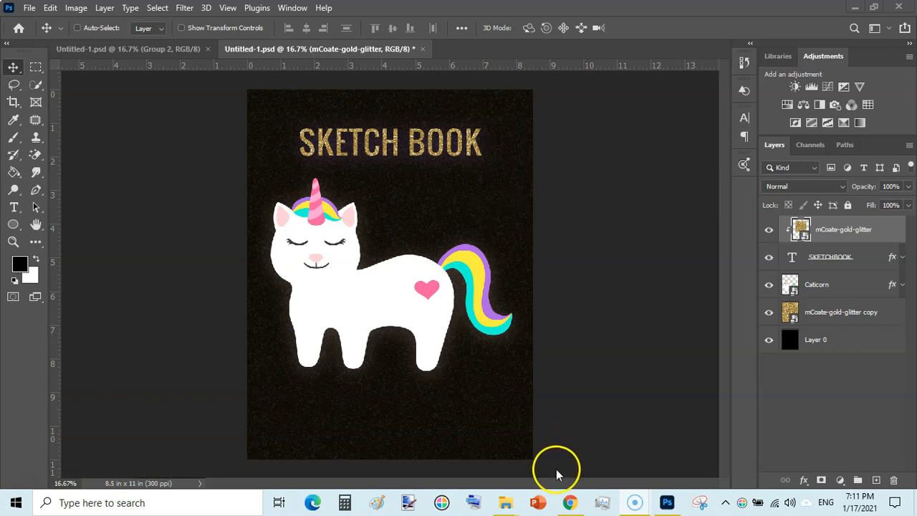
Switch to the browser and view the Holiday Glitter Backgrounds Set page on Creative Fabrica
click(570, 502)
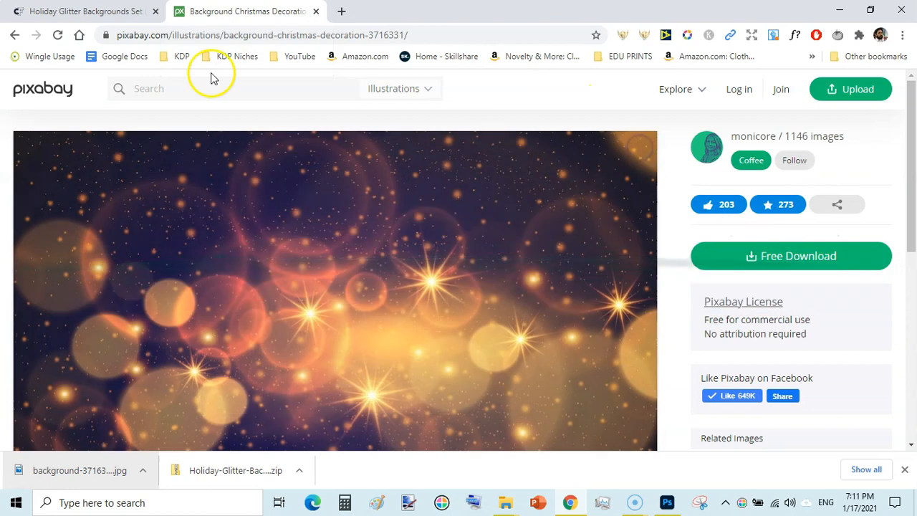
click(86, 11)
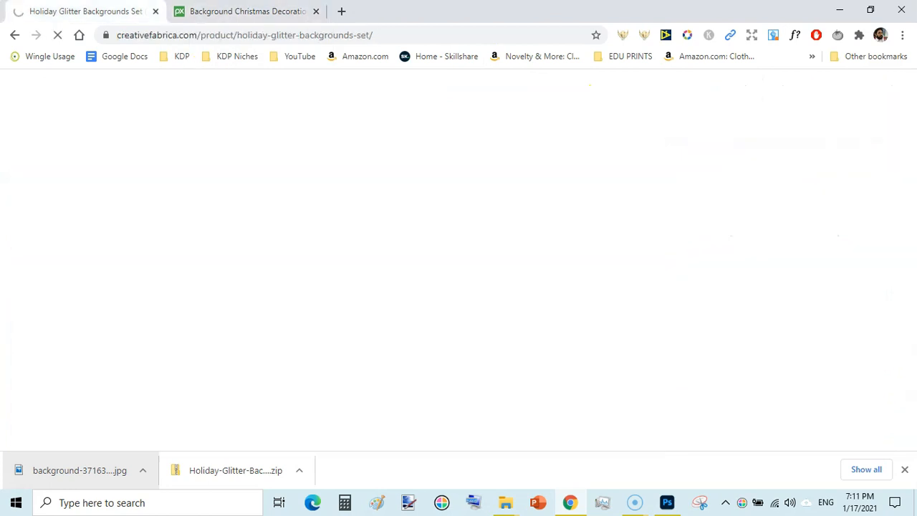
click(270, 171)
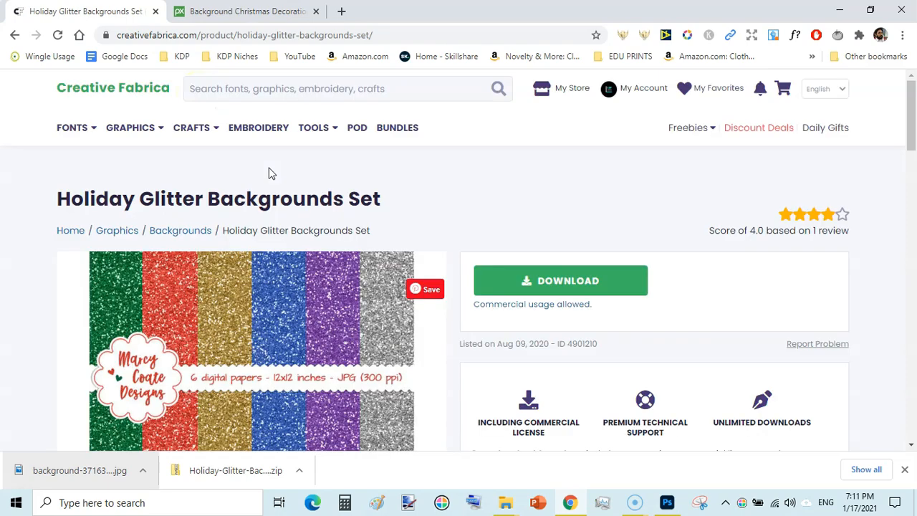
click(263, 86)
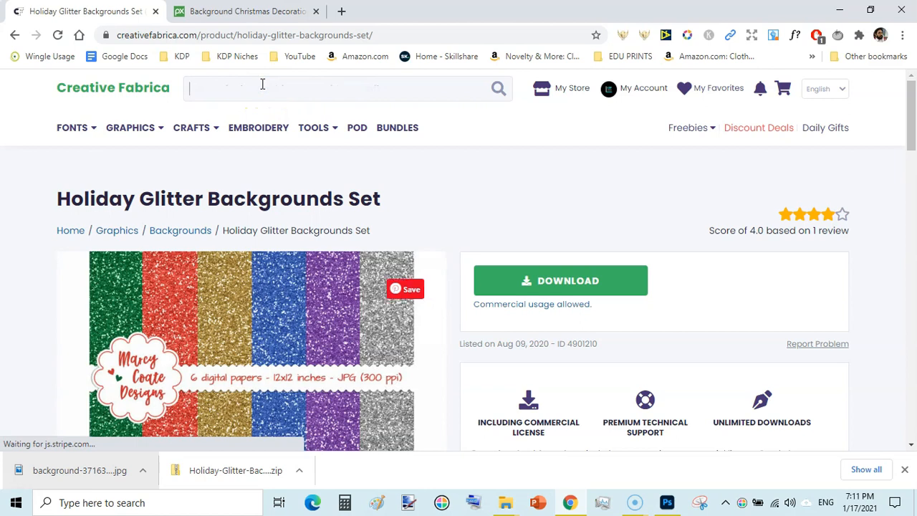
scroll(912, 87, down, 2)
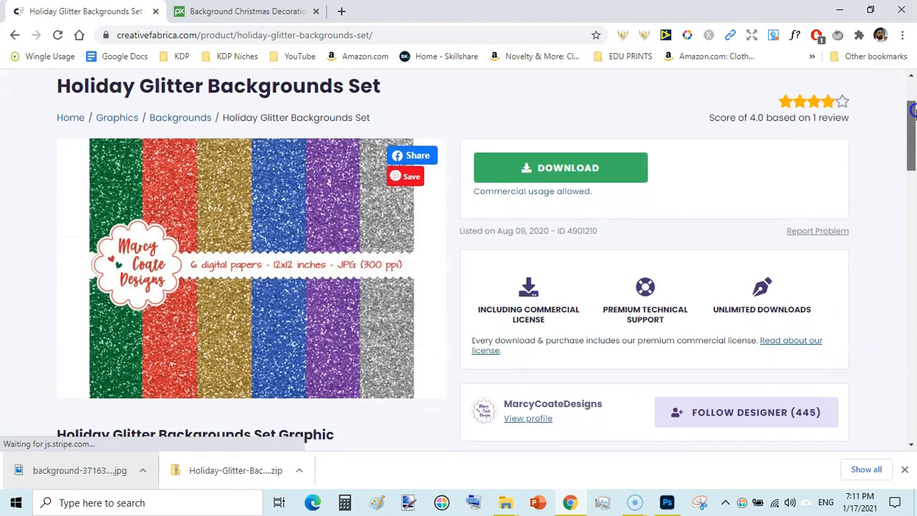
Switch to File Explorer and open the extracted Holiday Glitter Backgrounds Set folder inside Glitter Effect In Photoshop
mouse_move(507, 505)
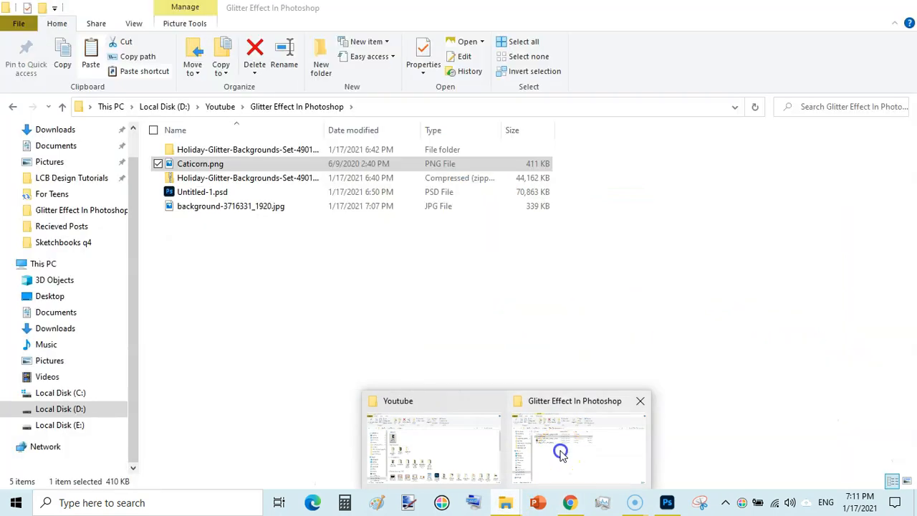
click(561, 453)
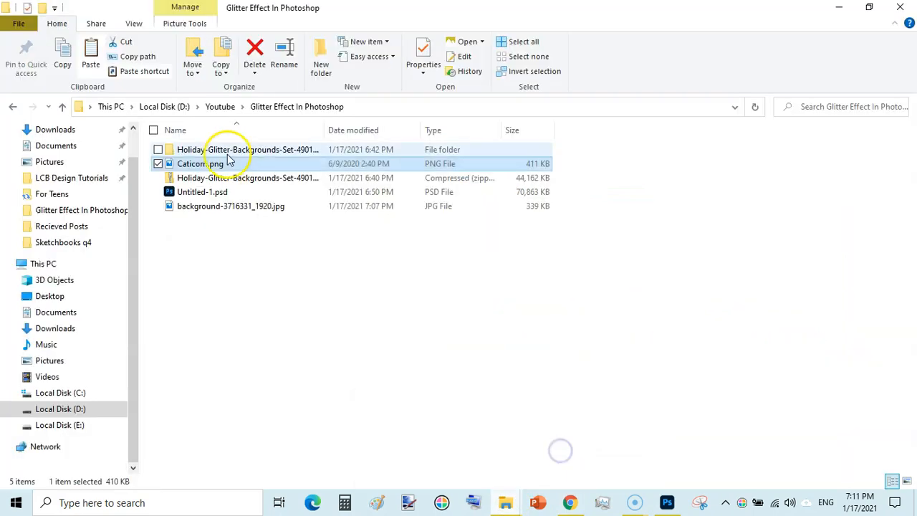
double_click(225, 150)
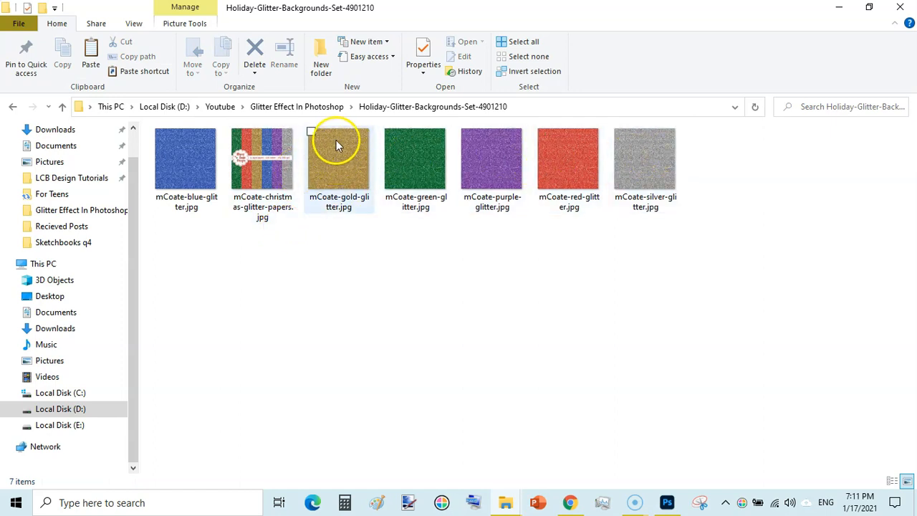
Switch to Photoshop and create a new RGB document of 8.5 x 11 inches at 300 pixels/inch with a white background
click(667, 503)
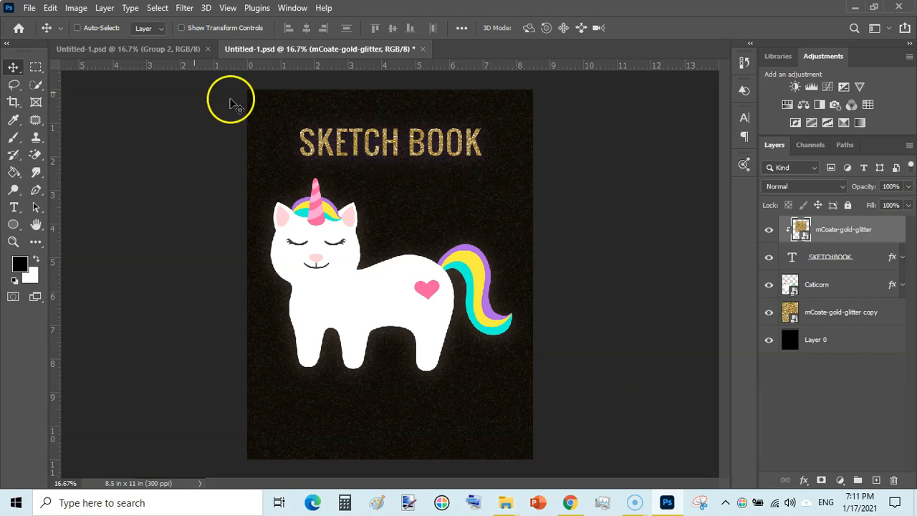
click(29, 8)
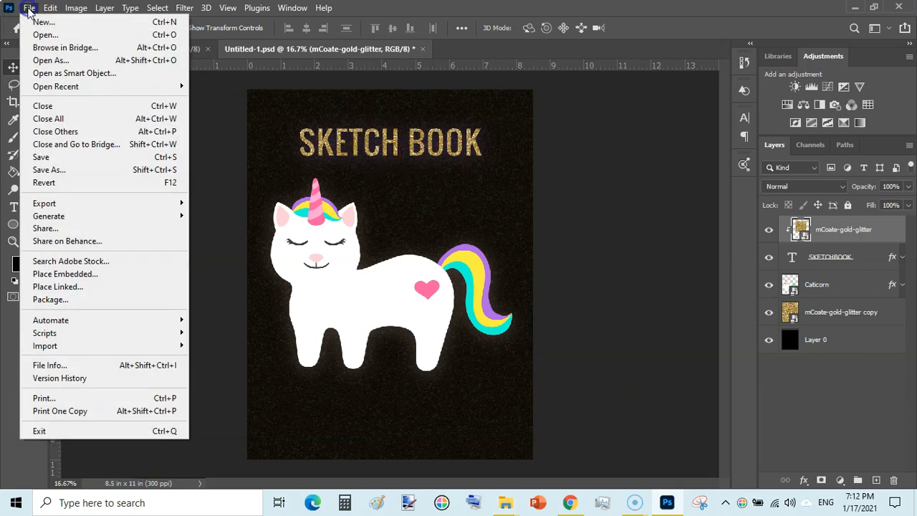
click(44, 23)
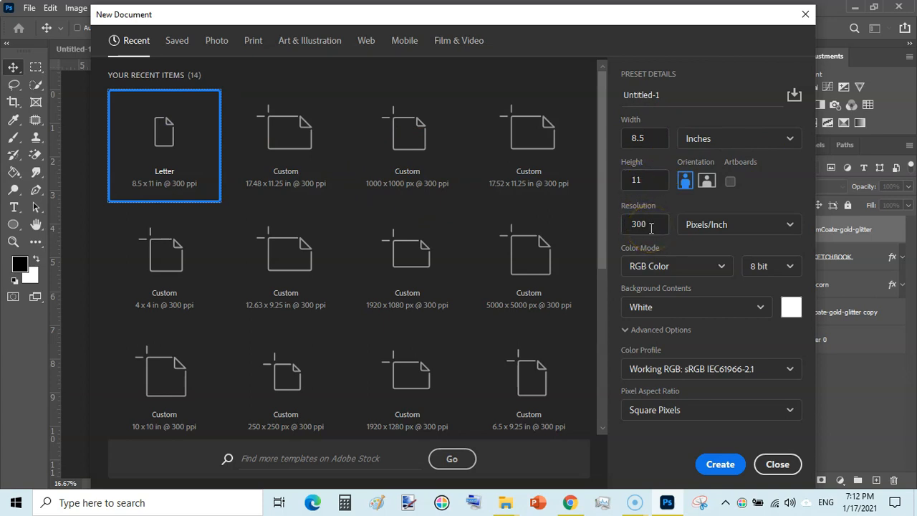
click(717, 464)
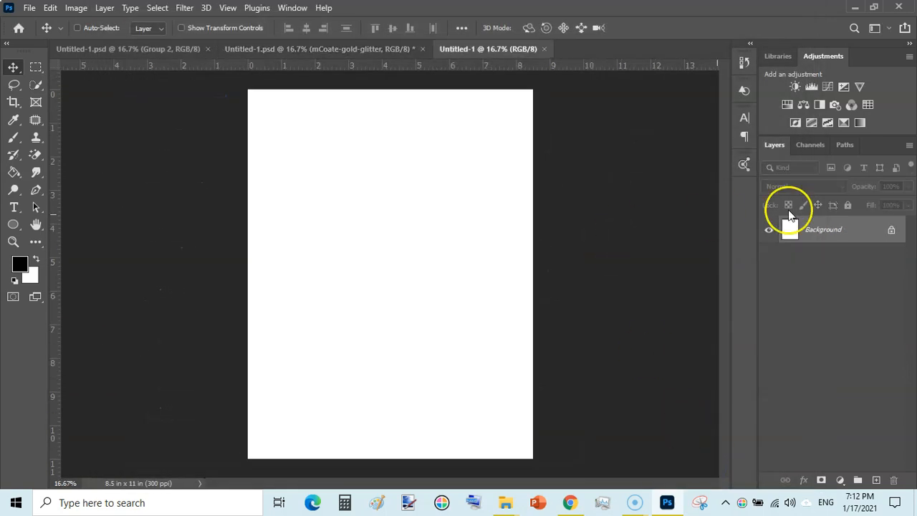
Convert the locked Background into Layer 0 and fill it with the black foreground color at 100% opacity
double_click(867, 235)
click(566, 139)
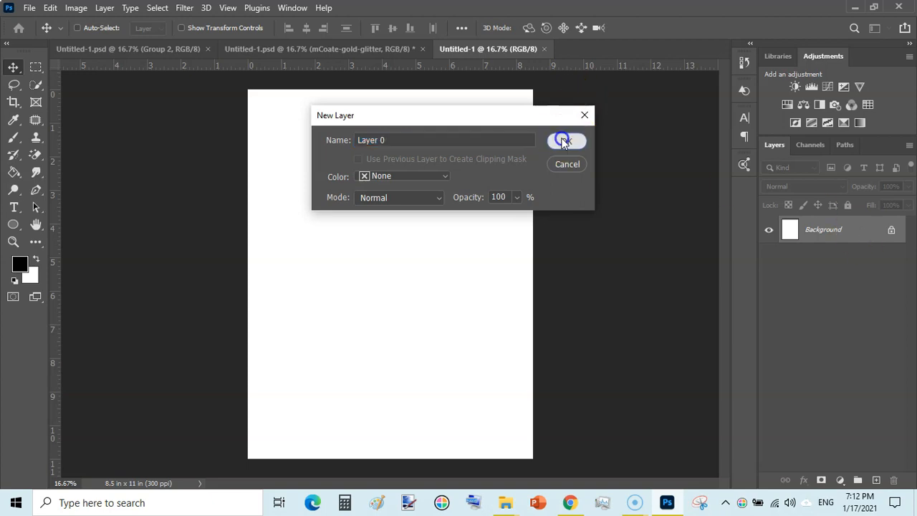
click(49, 8)
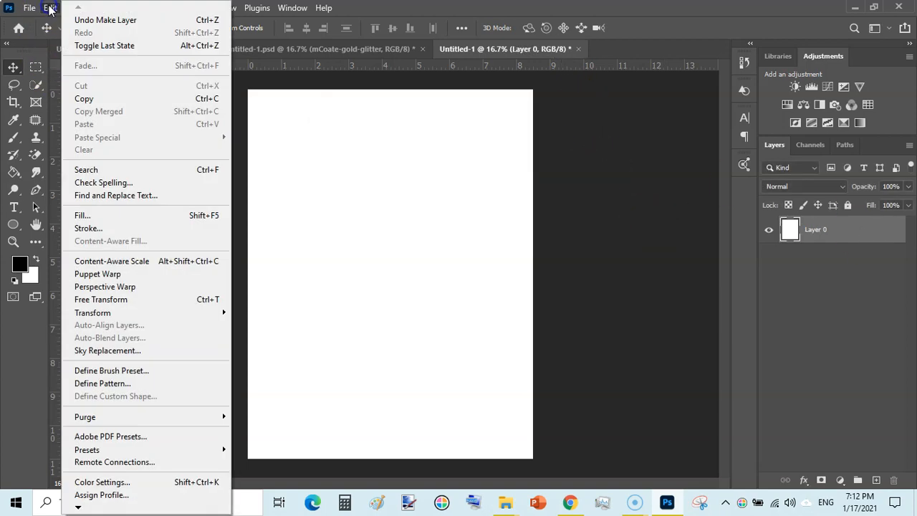
click(89, 214)
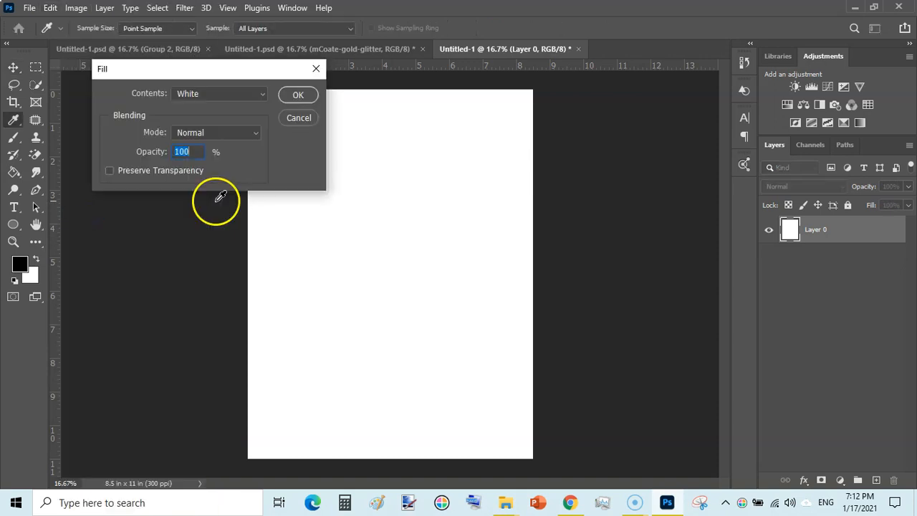
click(257, 95)
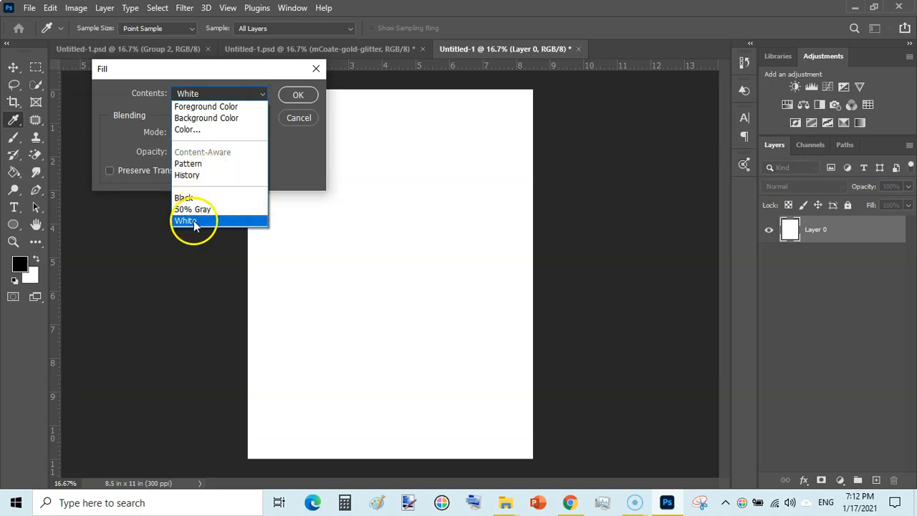
click(223, 106)
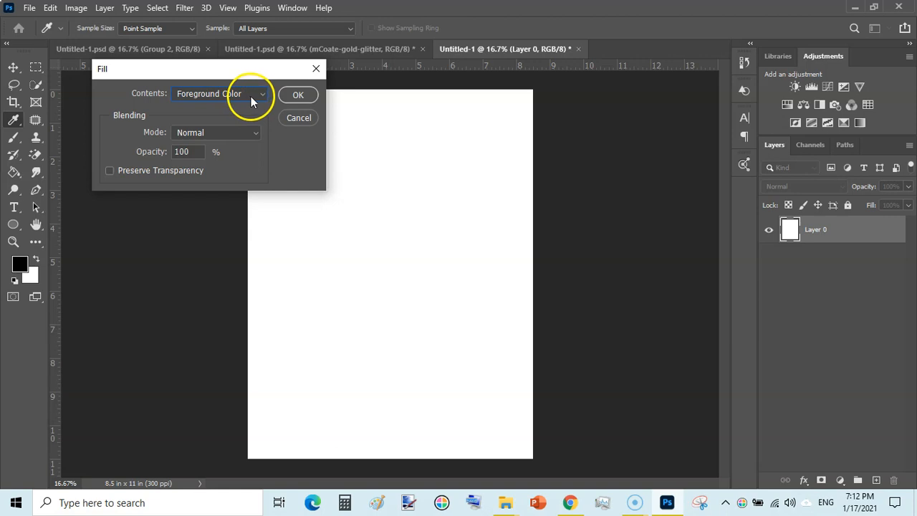
click(297, 94)
key(v)
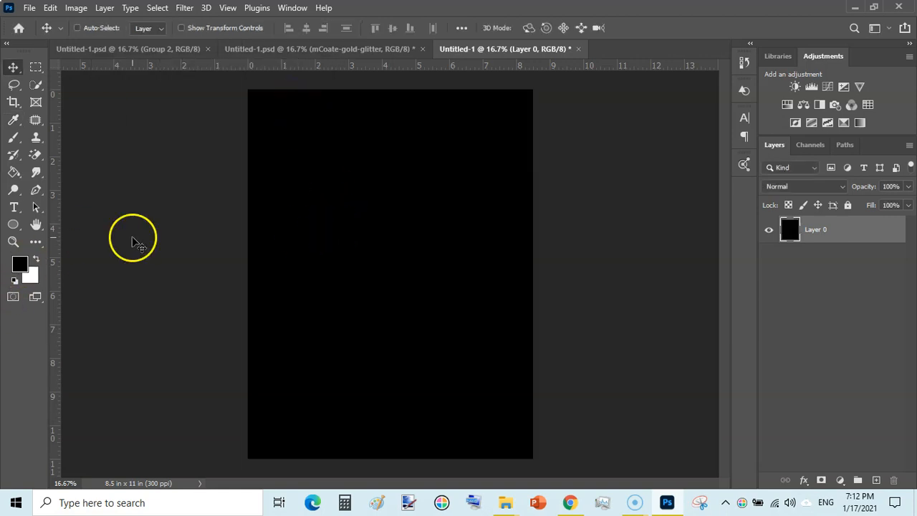
Pick pure black (000000) as the foreground color
click(20, 264)
drag(107, 381, 58, 447)
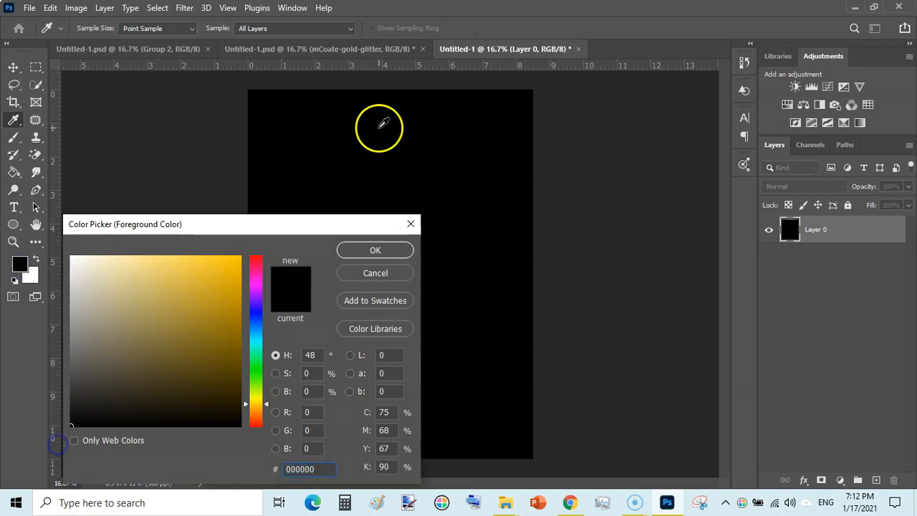
click(369, 248)
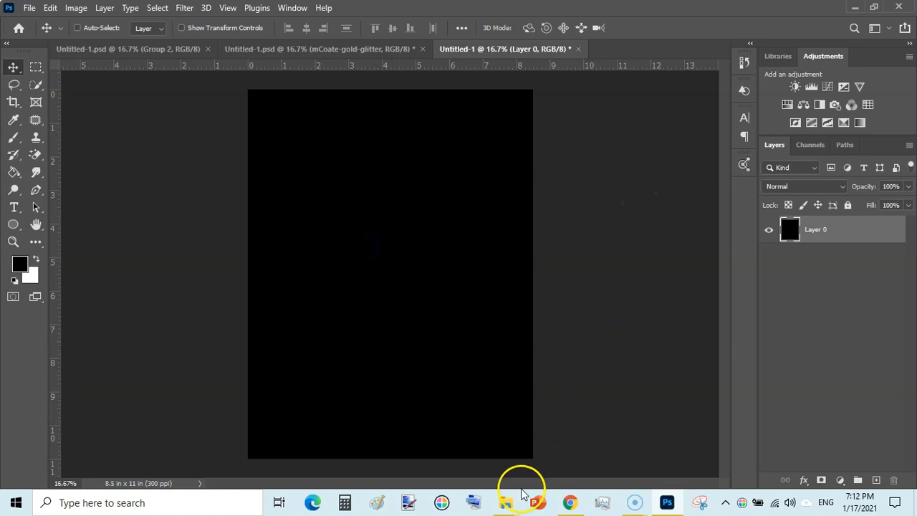
Place mCoate-gold-glitter.jpg from the File Explorer folder into the document and enlarge it to about 99.5% to cover the whole canvas
mouse_move(504, 505)
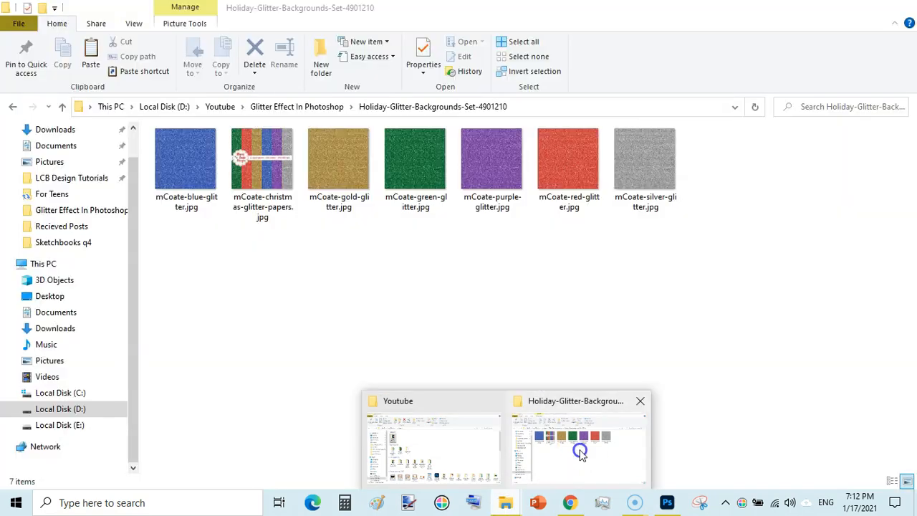
click(579, 446)
drag(328, 180, 607, 213)
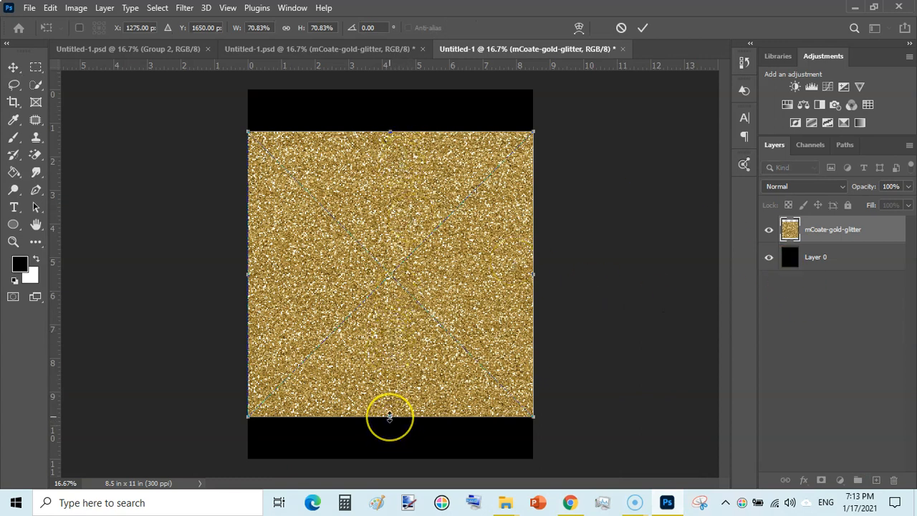
drag(388, 417, 387, 480)
drag(390, 132, 392, 80)
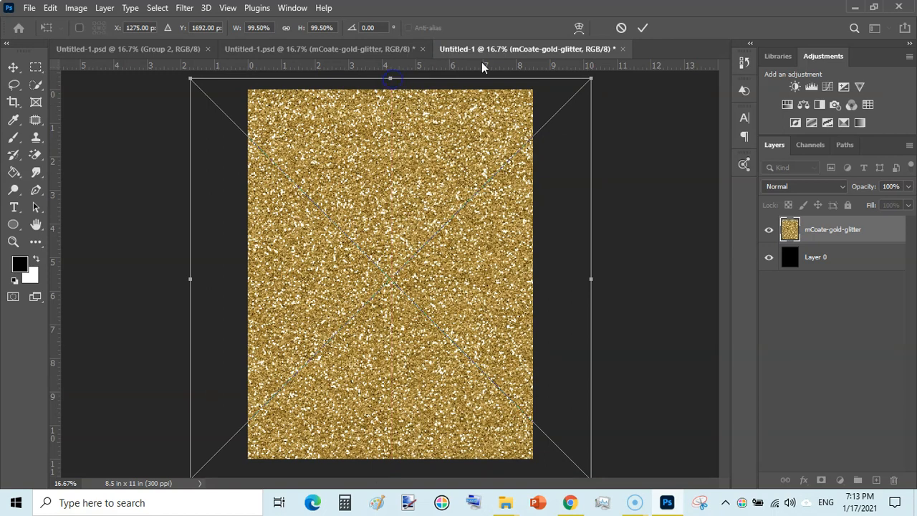
click(645, 28)
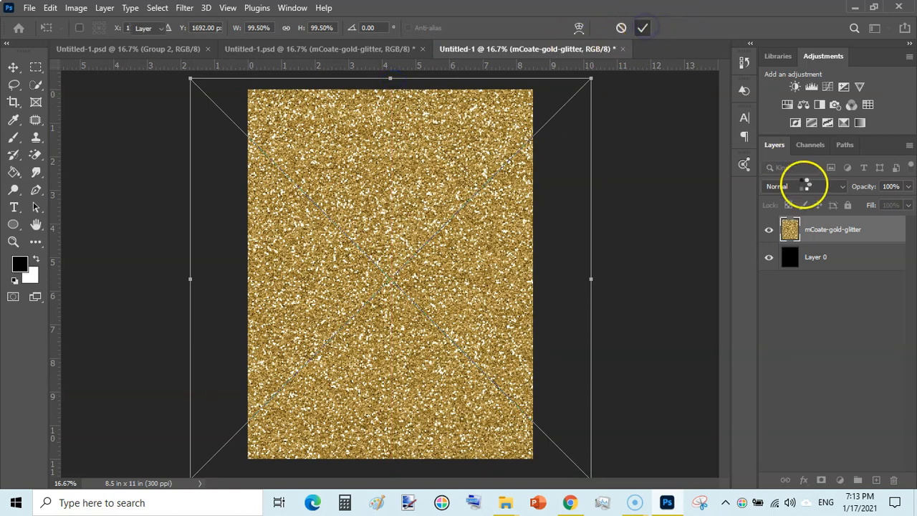
Duplicate the mCoate-gold-glitter layer and hide the copy
click(868, 235)
key(ctrl)
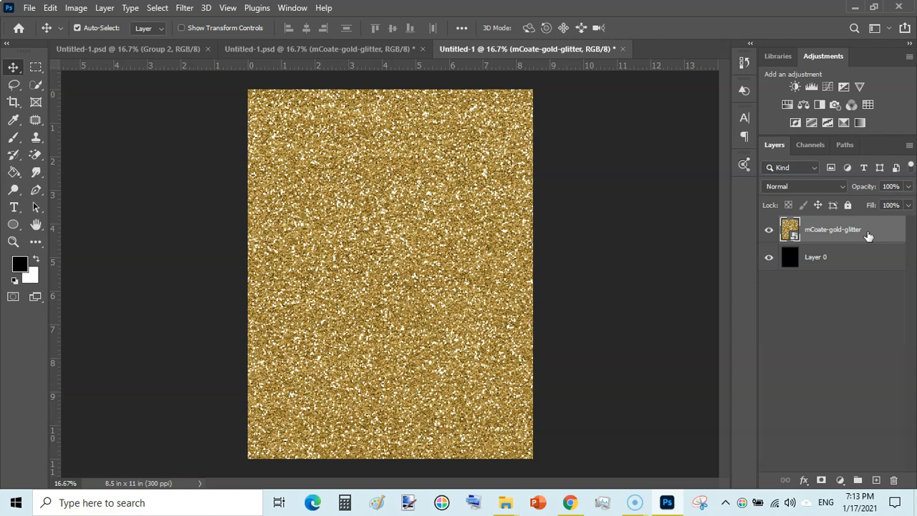
key(ctrl+j)
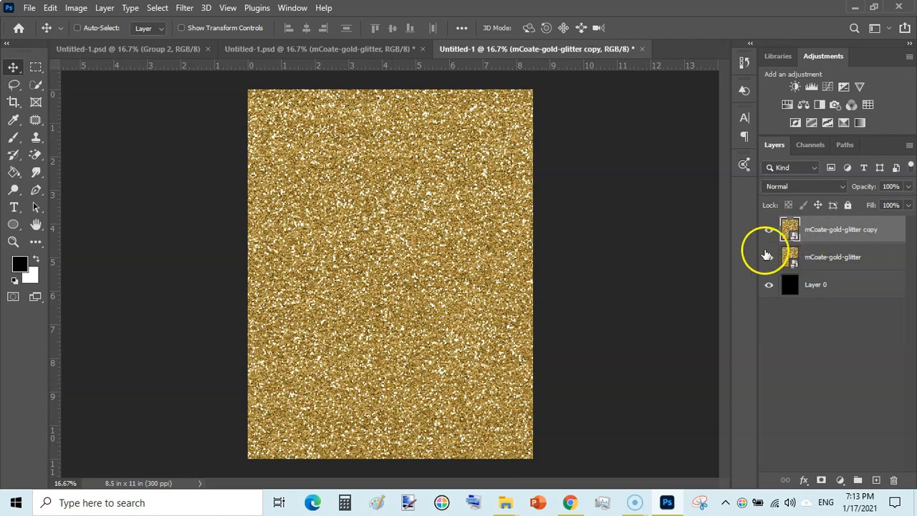
click(768, 230)
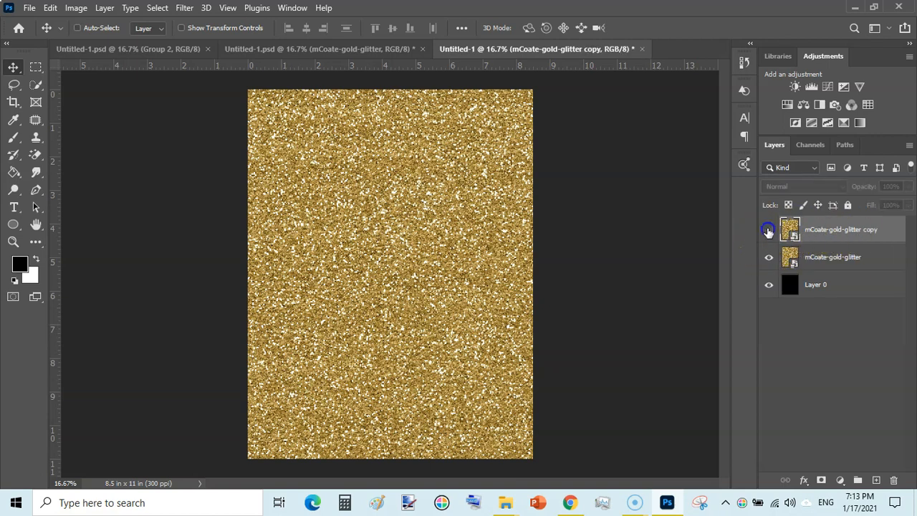
Set the original mCoate-gold-glitter layer's opacity to 20%
click(875, 260)
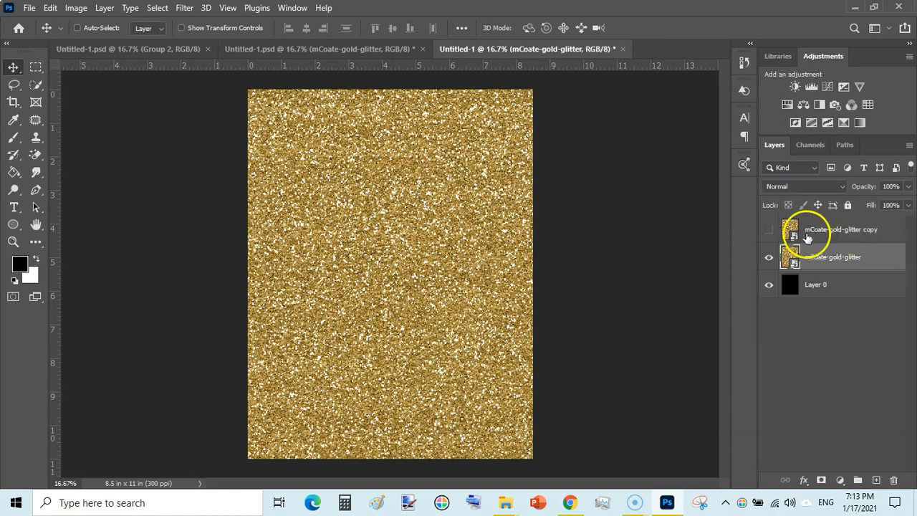
right_click(873, 261)
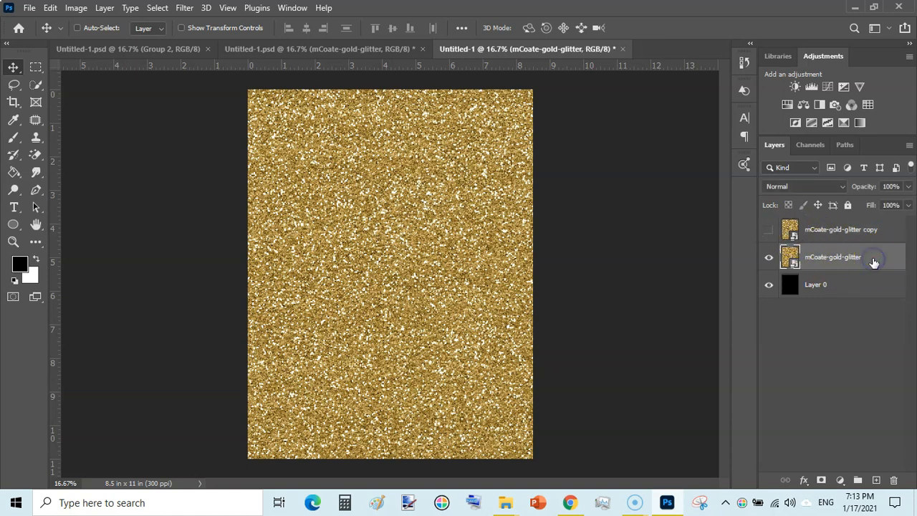
click(908, 186)
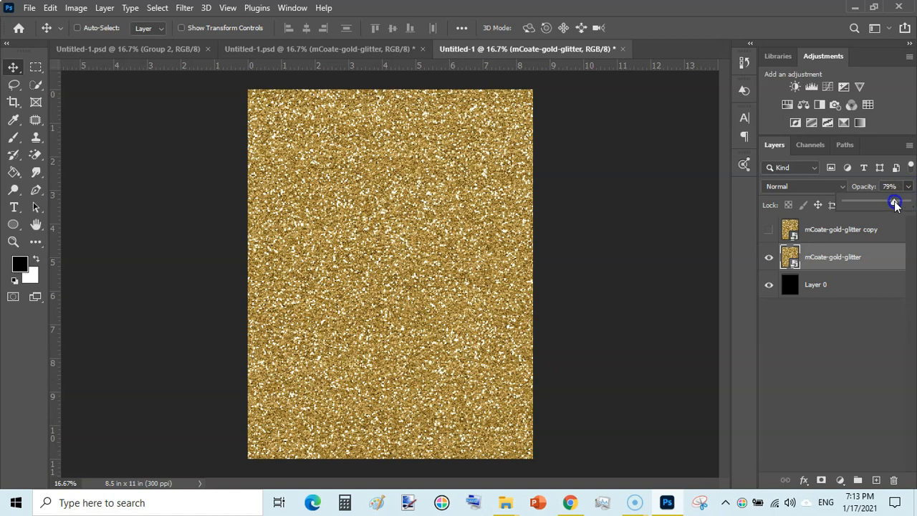
drag(861, 207, 852, 206)
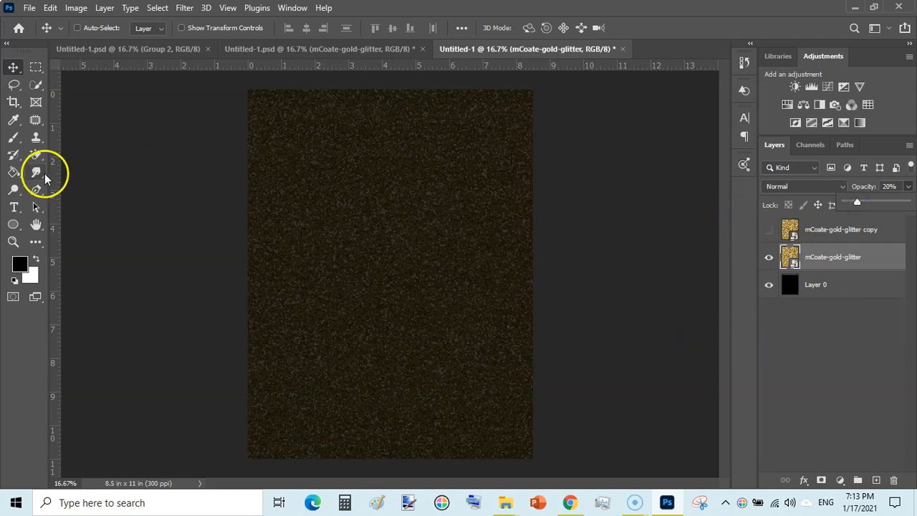
Add the horizontal title SKETCH BOOK near the top of the cover, widening and repositioning its text box to keep it on one line
click(14, 207)
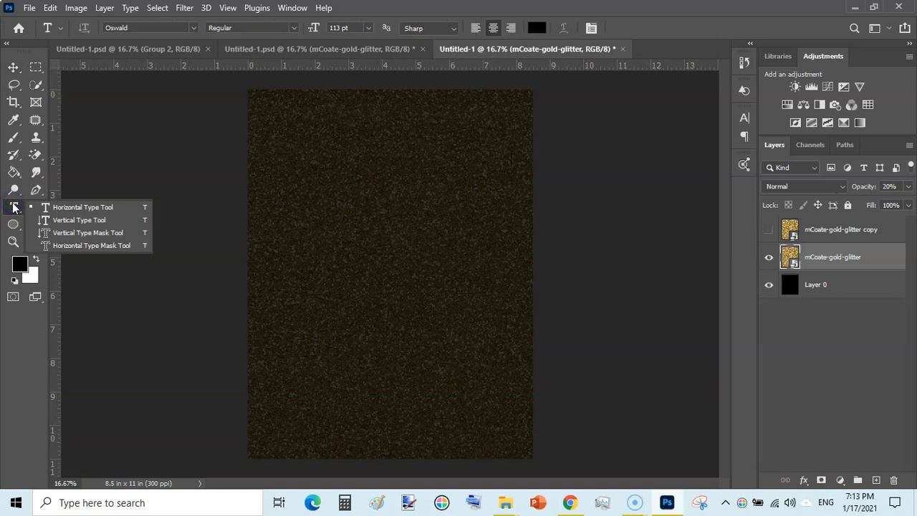
click(73, 207)
drag(309, 150, 432, 243)
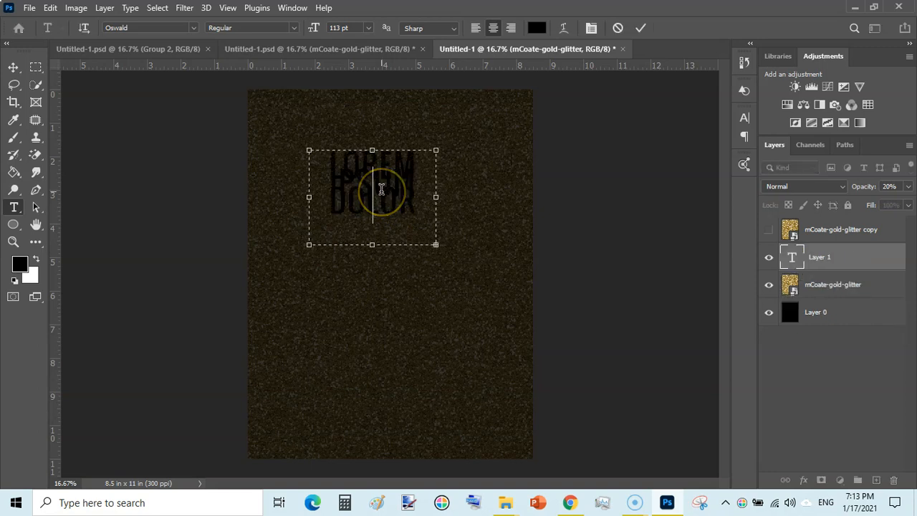
key(ctrl+a)
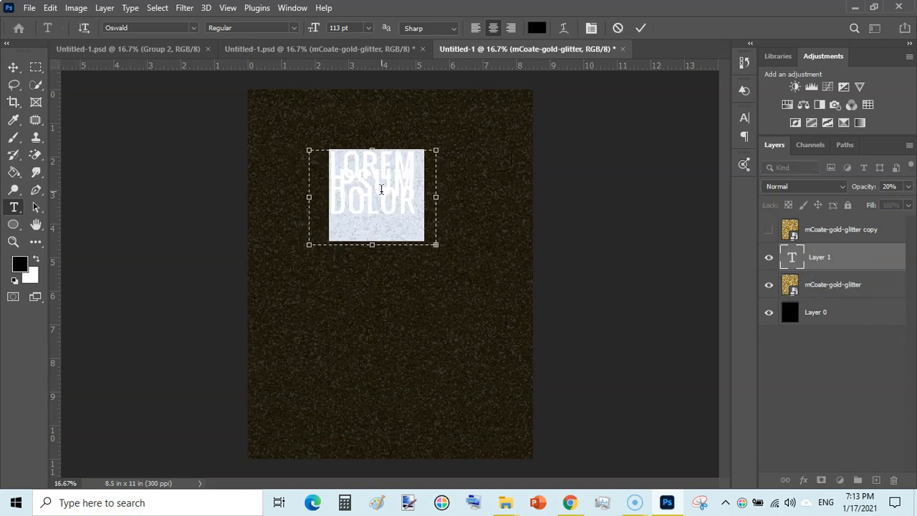
text(SK)
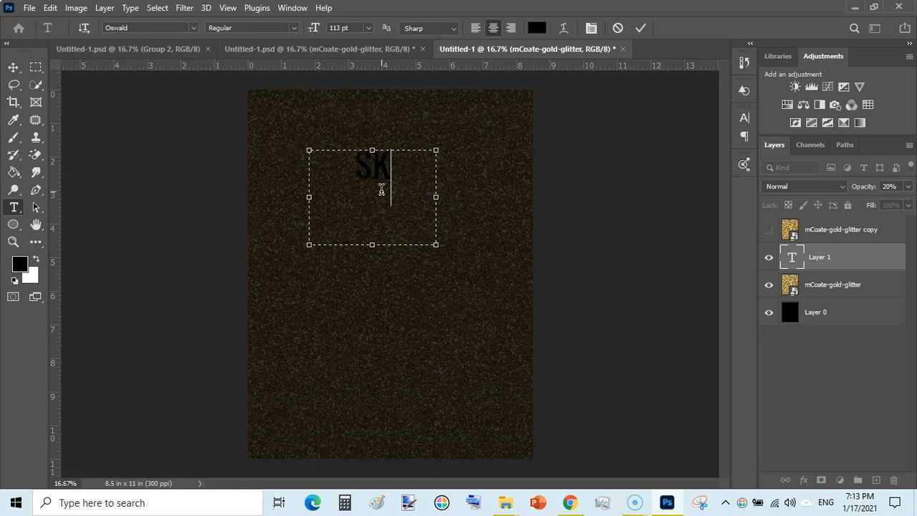
text(ETCH)
key(Return)
text(BOOK)
drag(435, 194, 522, 194)
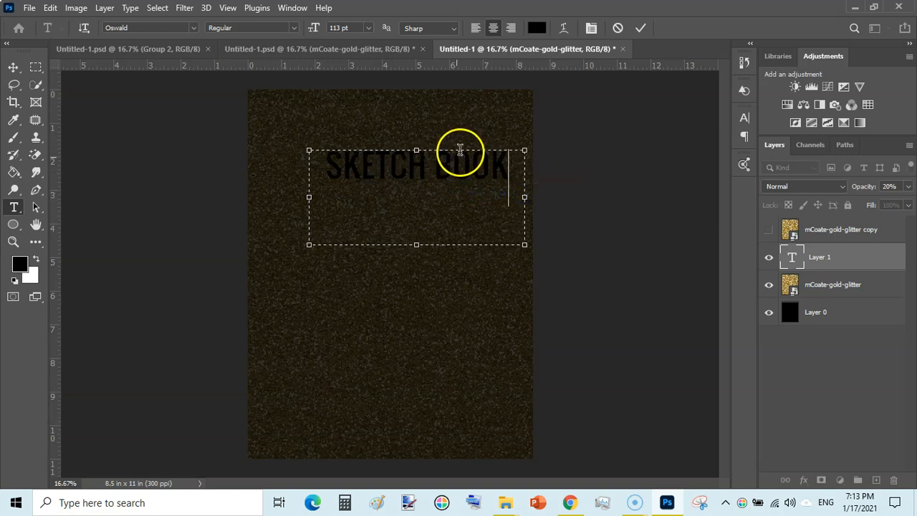
mouse_move(432, 133)
mouse_down()
mouse_move(405, 107)
mouse_move(409, 124)
mouse_up()
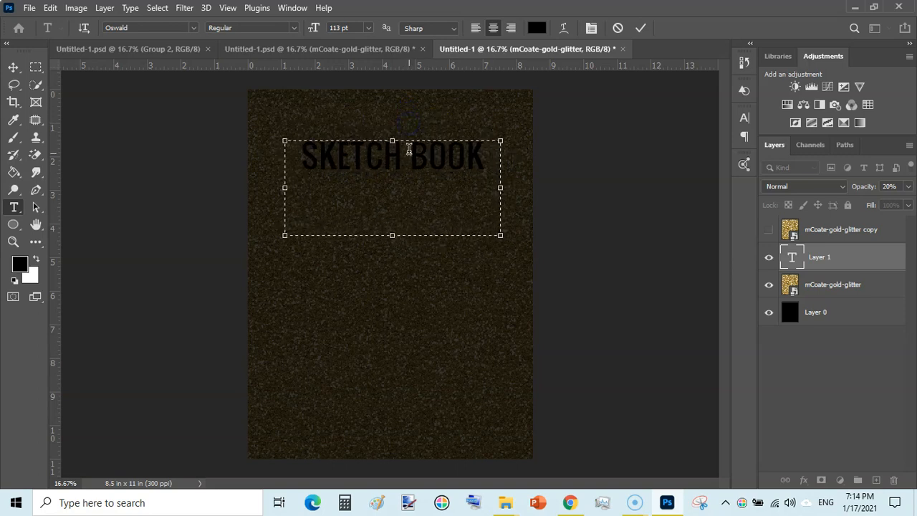
Change the SKETCH BOOK title's font to Nexa Bold, widen its text box to fit one line and recenter it near the top
triple_click(409, 153)
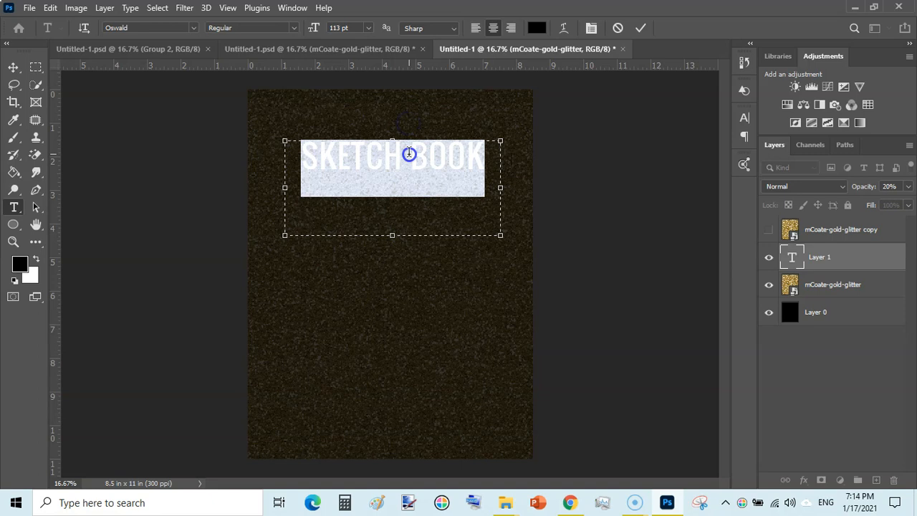
click(195, 29)
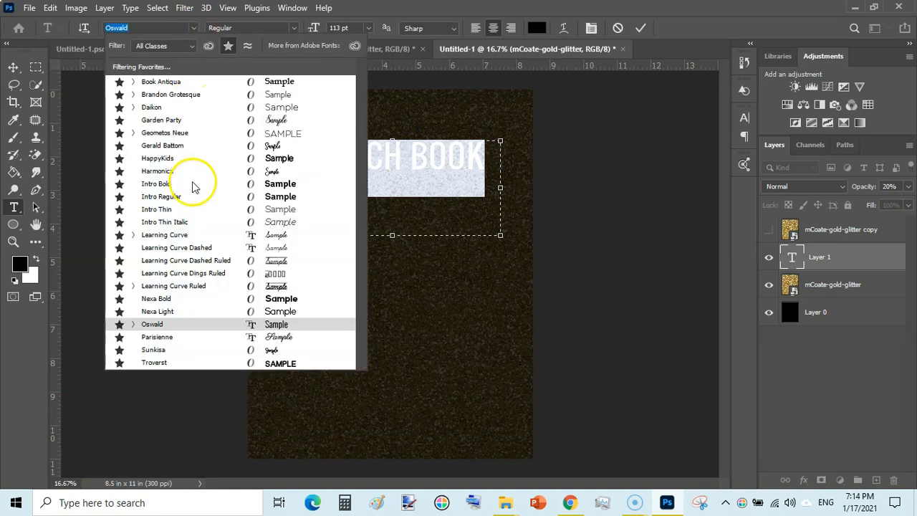
click(162, 300)
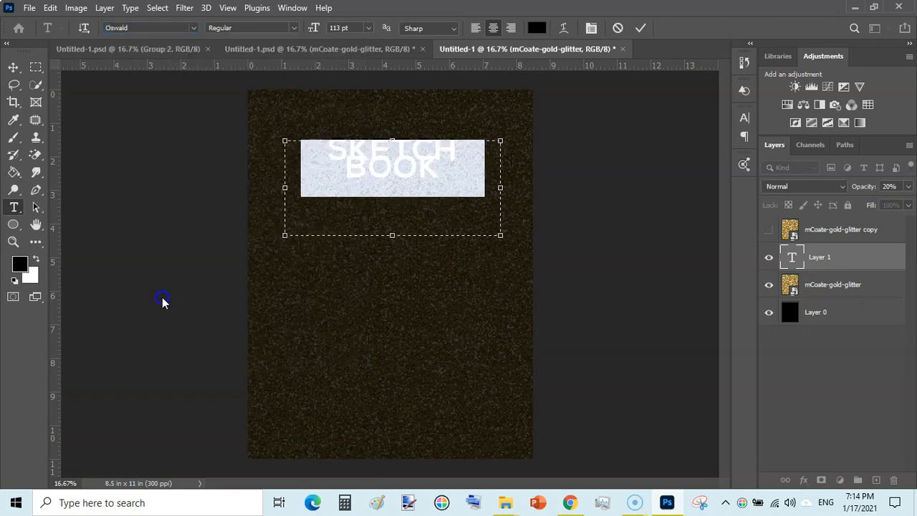
drag(287, 191, 215, 187)
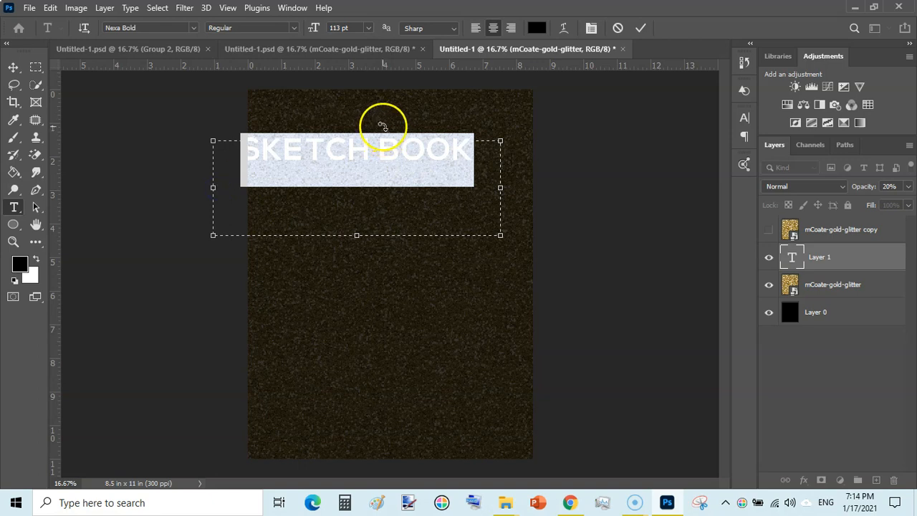
mouse_move(383, 123)
mouse_down()
mouse_move(417, 126)
mouse_move(417, 117)
mouse_up()
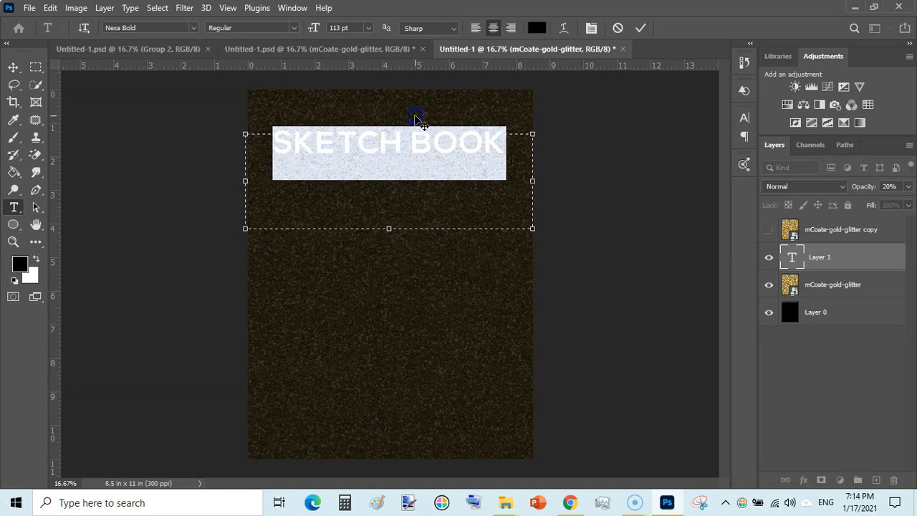
click(641, 28)
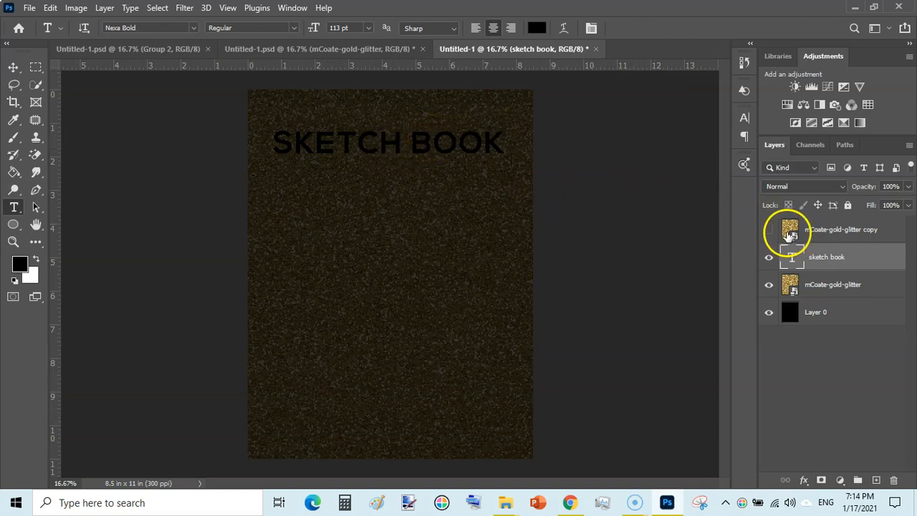
Show the mCoate-gold-glitter copy layer and scale it to about 60.42% wide and 51.42% high so it covers the whole title
click(844, 231)
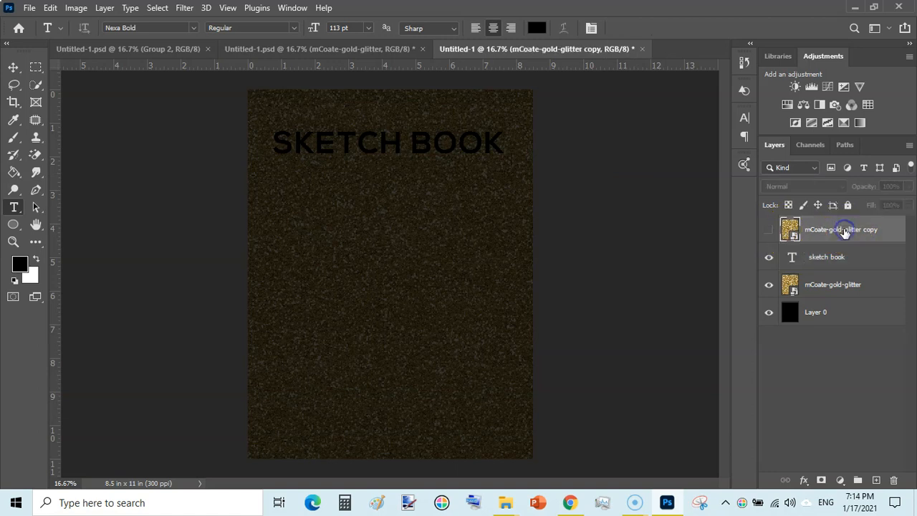
click(767, 231)
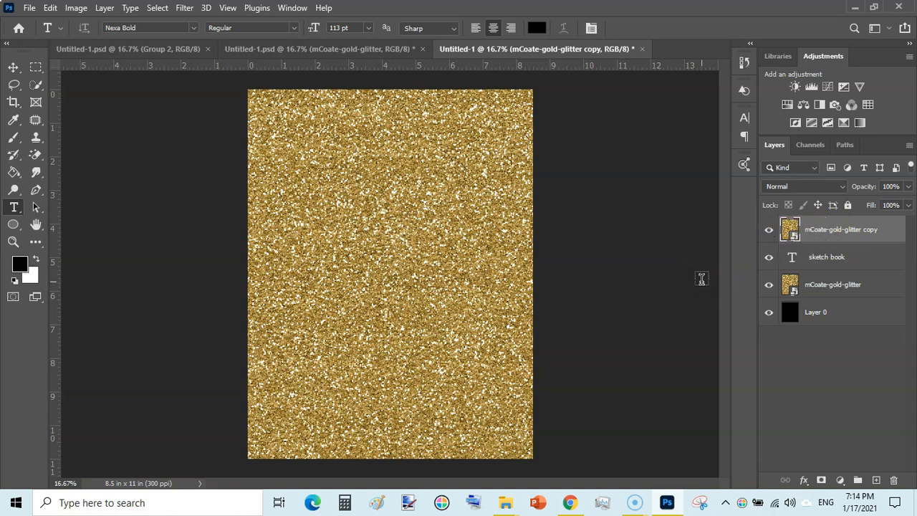
key(ctrl+t)
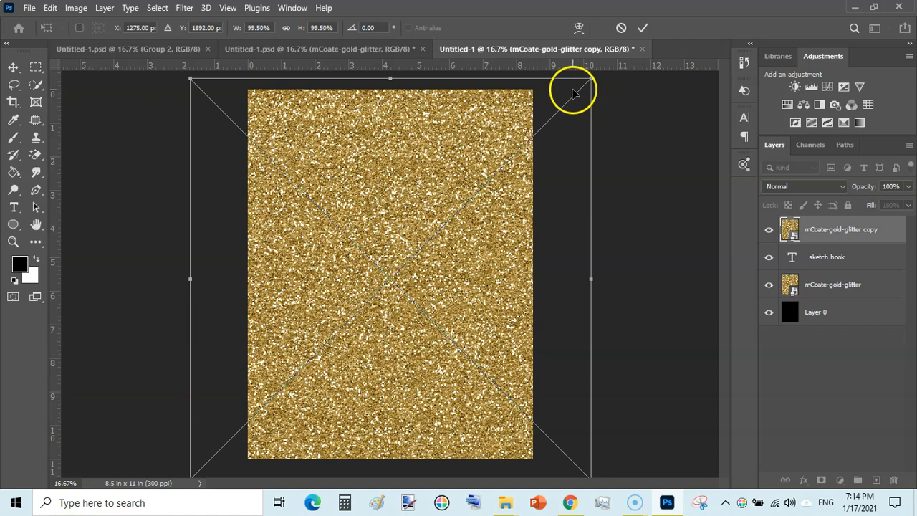
mouse_move(588, 84)
mouse_down()
mouse_move(528, 139)
mouse_move(415, 297)
mouse_up()
mouse_move(329, 371)
mouse_down()
mouse_move(409, 250)
mouse_move(415, 187)
mouse_up()
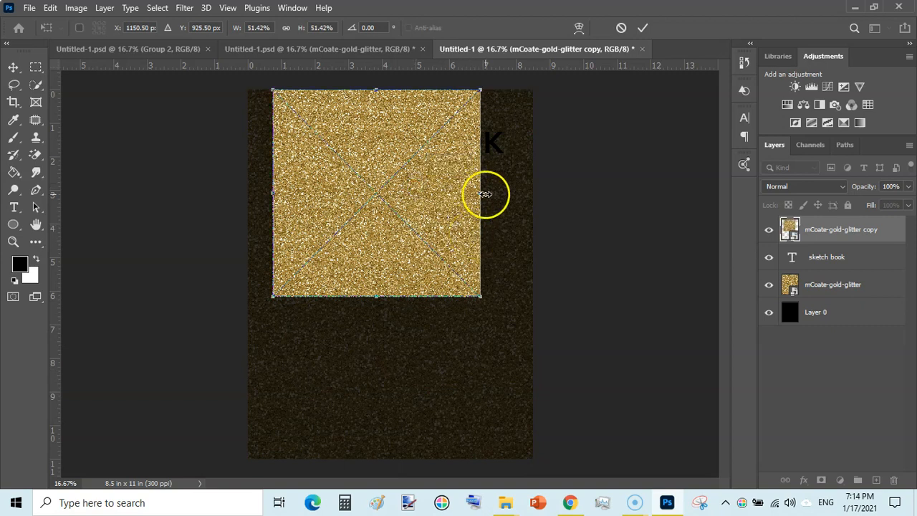
drag(481, 193, 516, 193)
drag(463, 211, 437, 191)
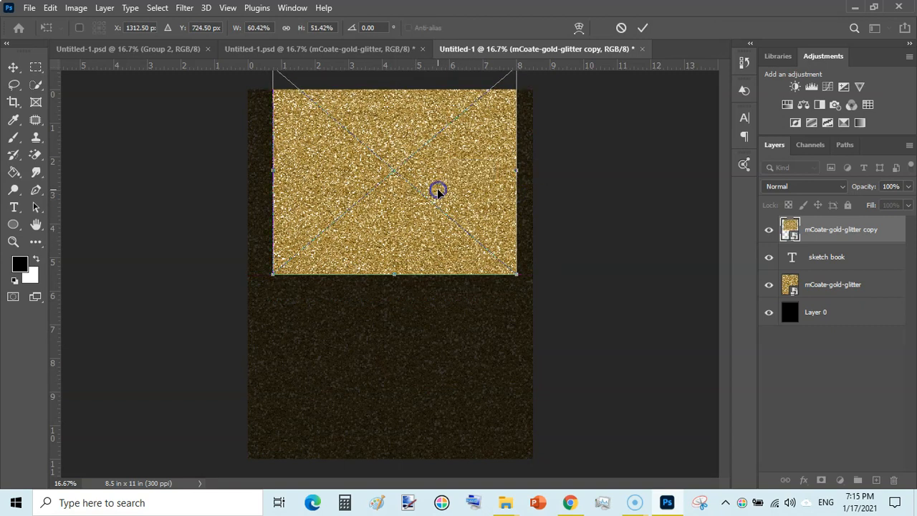
click(643, 27)
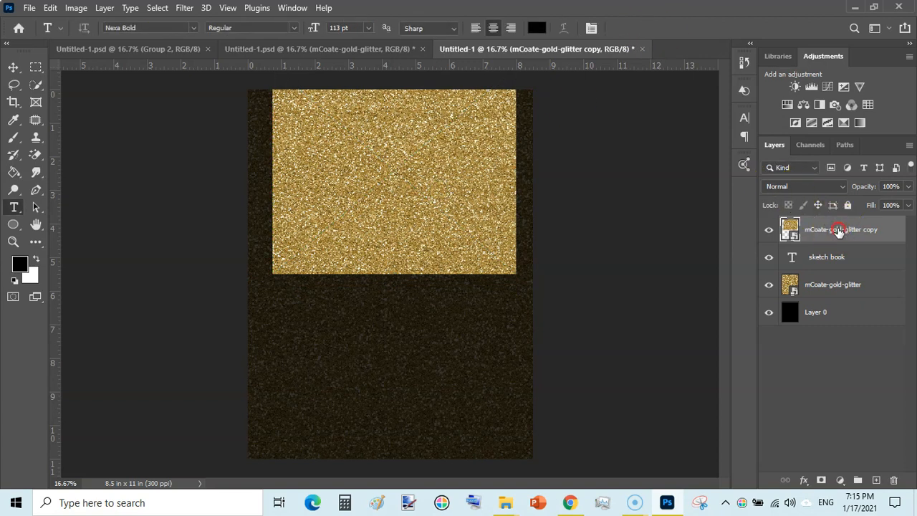
Clip the mCoate-gold-glitter copy layer to the sketch book text layer with a clipping mask
right_click(838, 230)
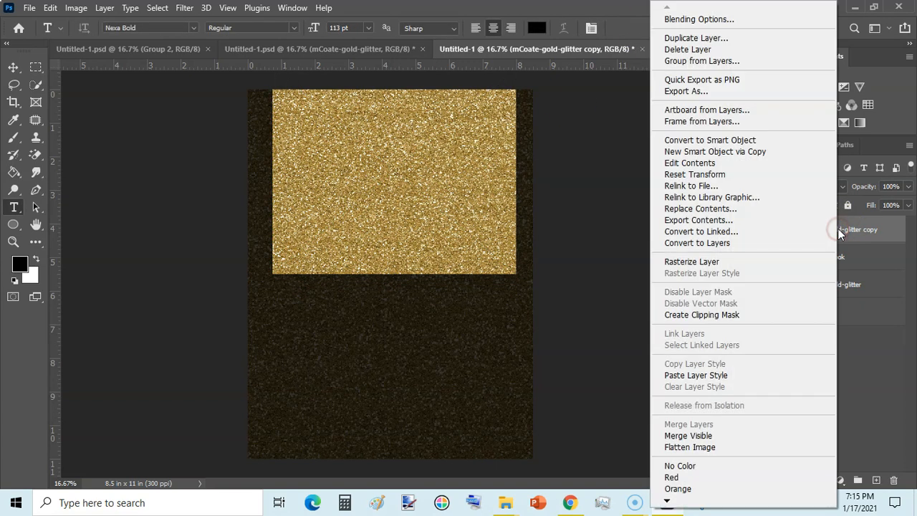
click(697, 319)
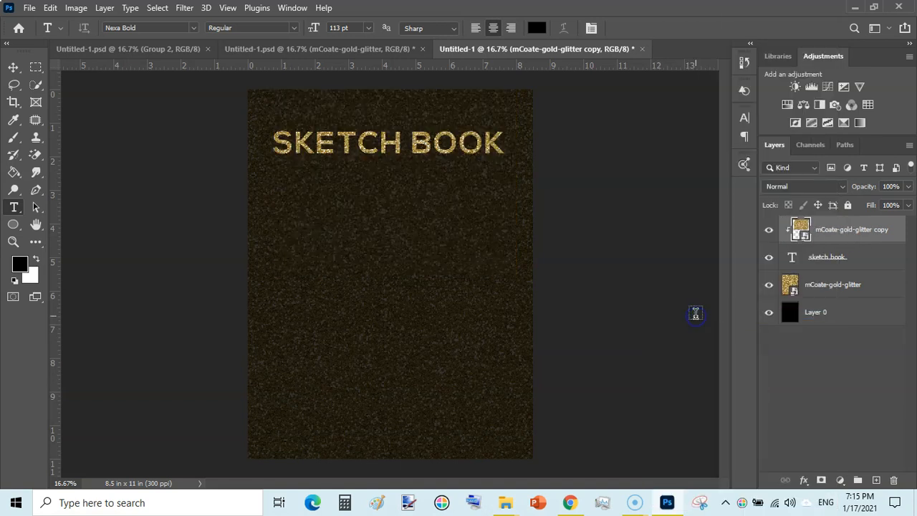
click(611, 228)
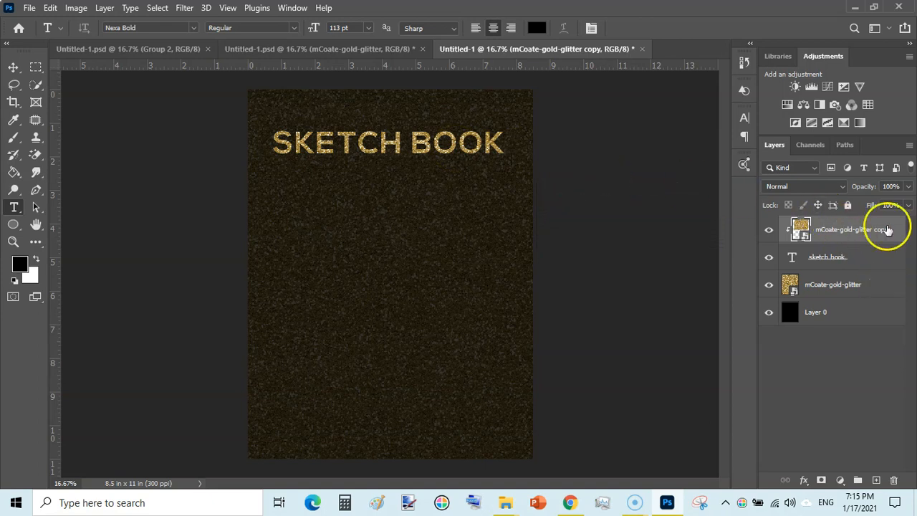
Add a Drop Shadow to the mCoate-gold-glitter copy layer in Normal blend mode with color fdd0d6, 29 px distance and 24% spread
click(803, 482)
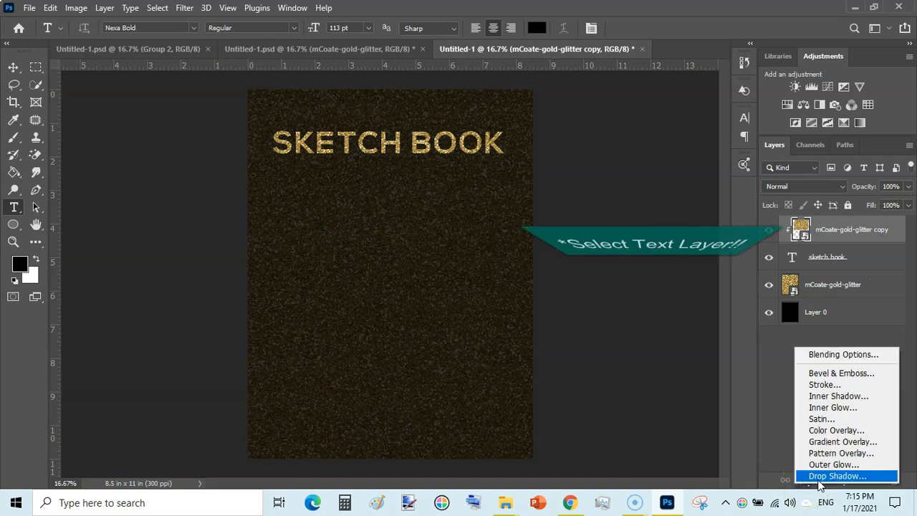
click(826, 477)
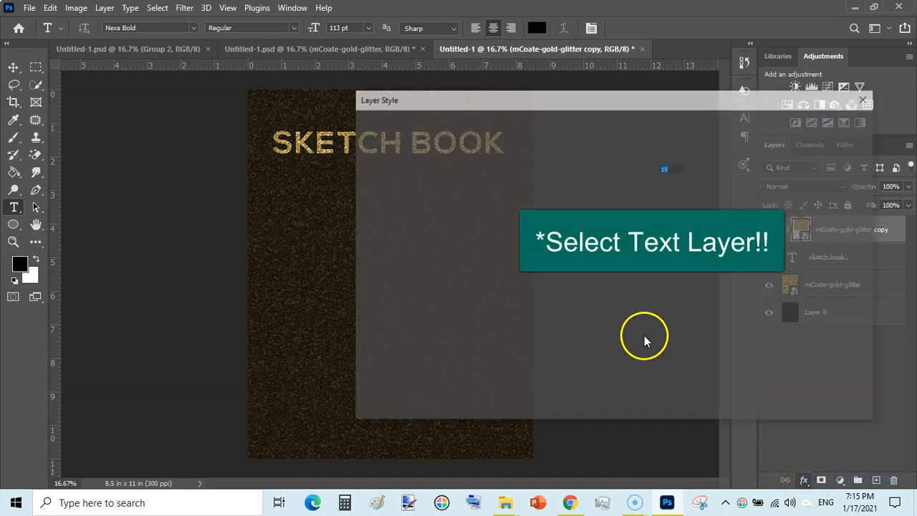
drag(607, 98, 703, 30)
click(788, 79)
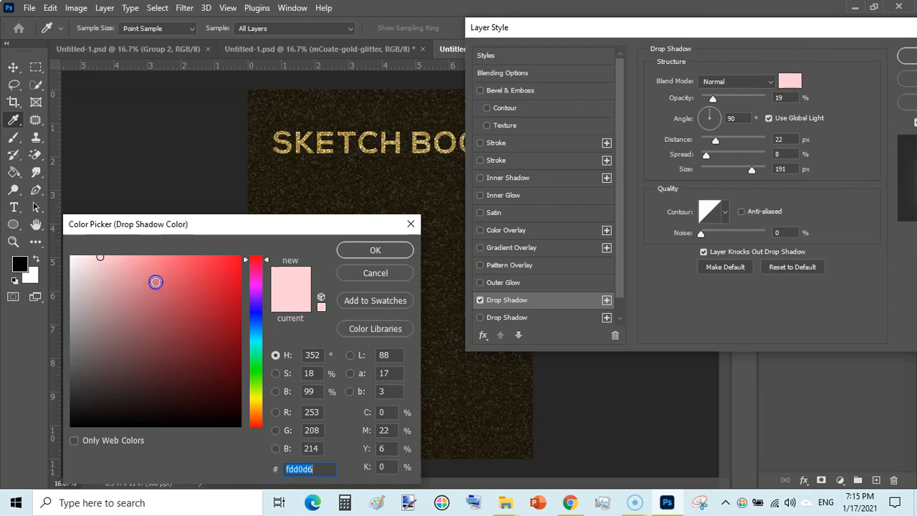
click(371, 252)
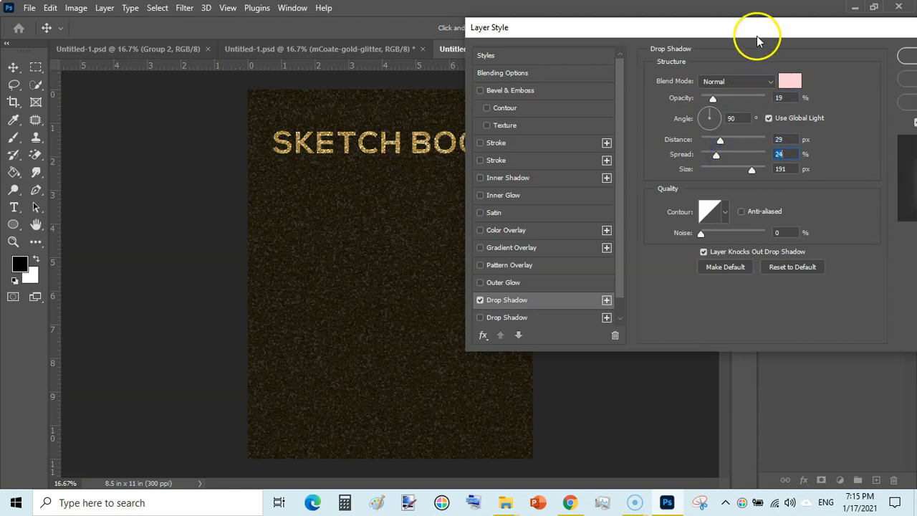
click(770, 80)
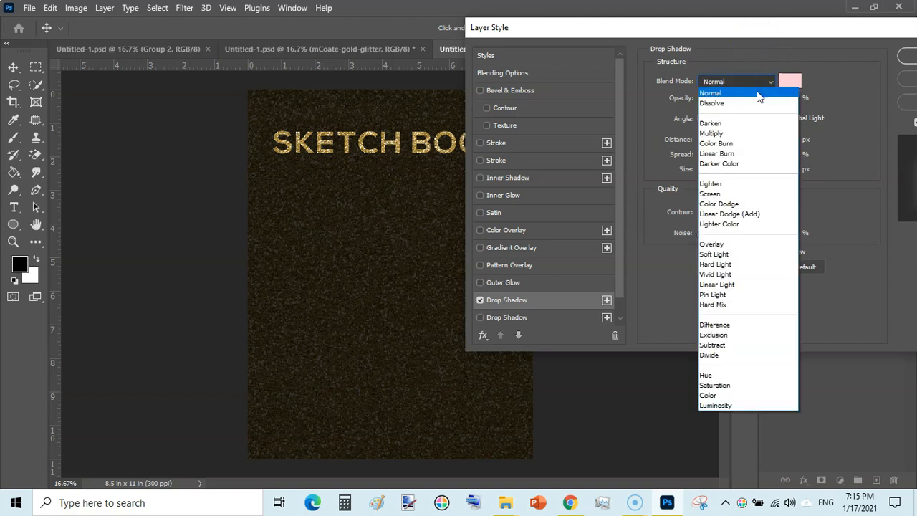
click(758, 94)
drag(800, 28, 698, 33)
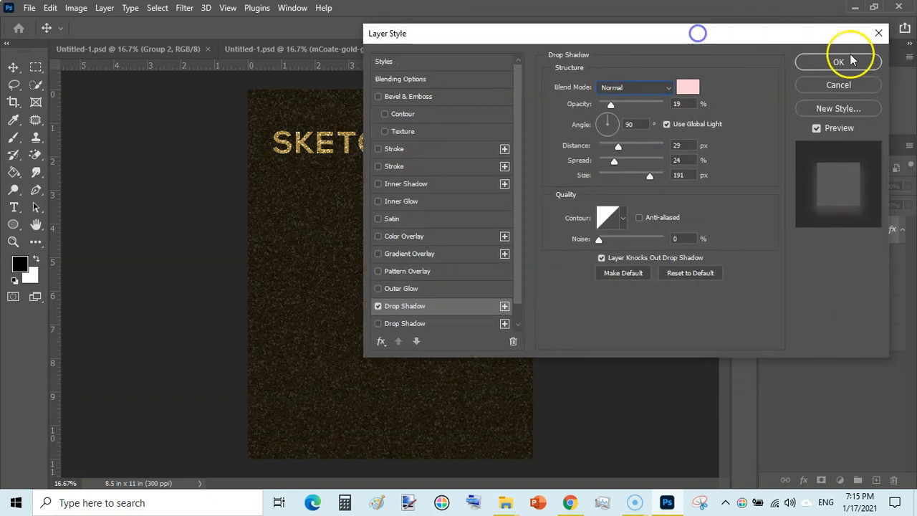
click(840, 62)
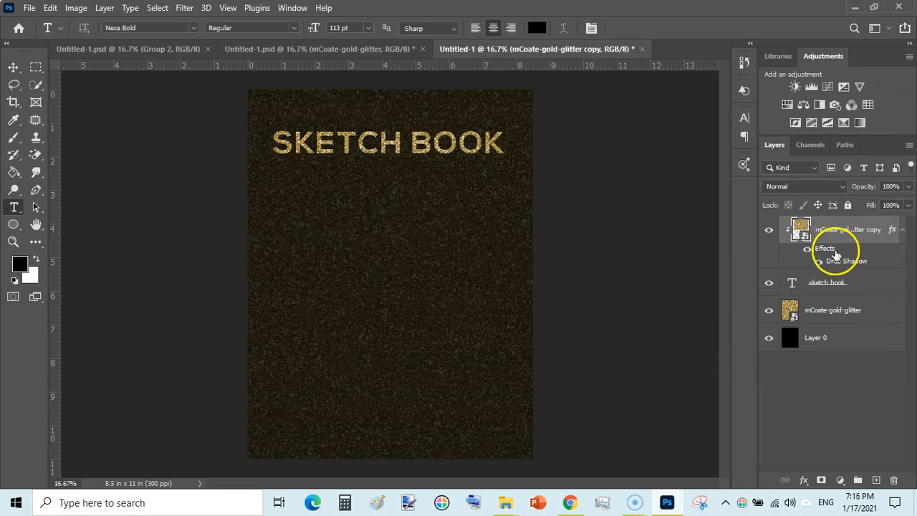
Toggle the glitter copy layer's effects off and on to compare the title with and without the shadow
click(807, 253)
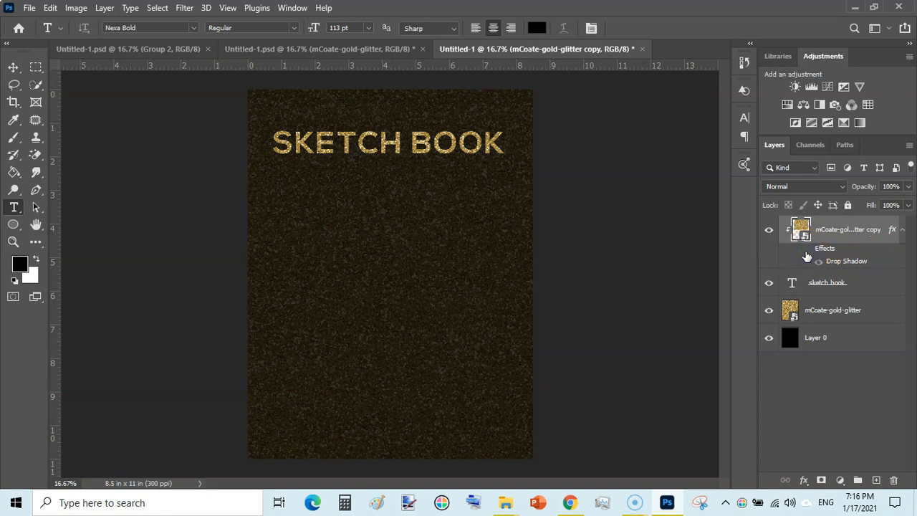
click(871, 284)
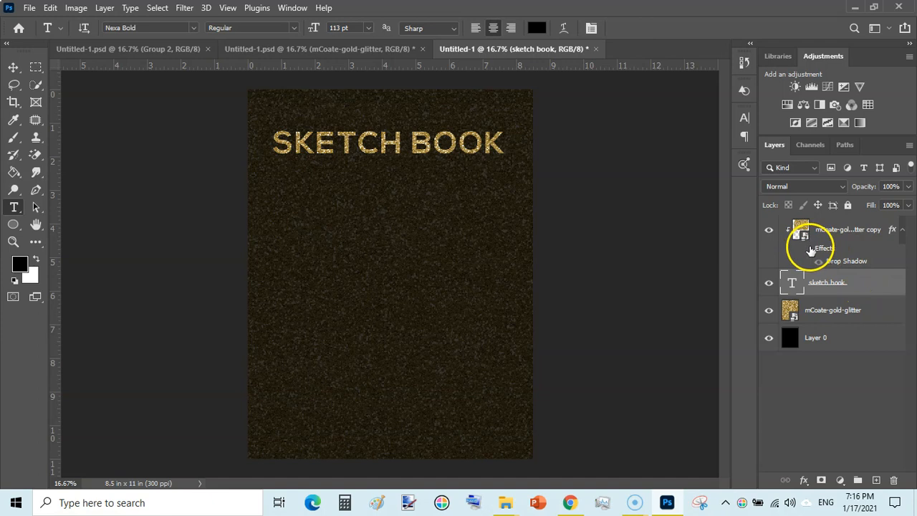
click(857, 234)
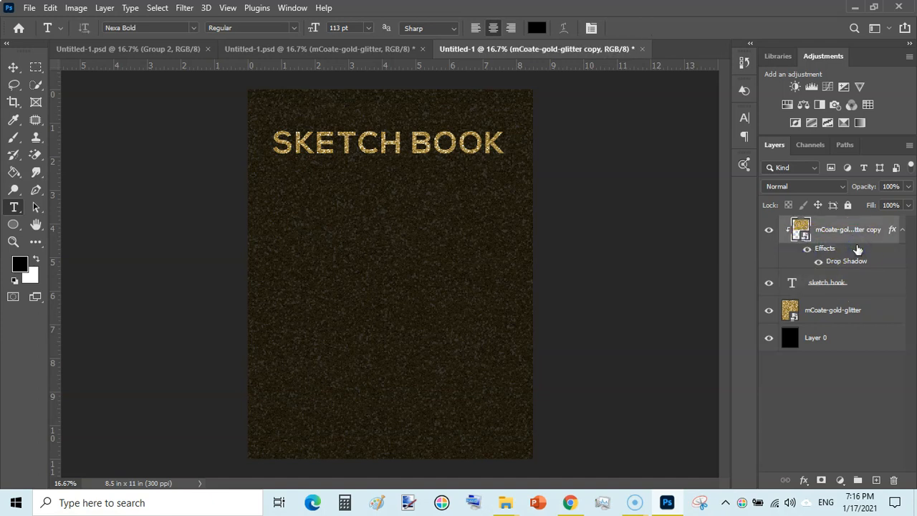
Copy the layer style of the mCoate-gold-glitter copy layer and paste it onto the sketch book text layer
right_click(857, 232)
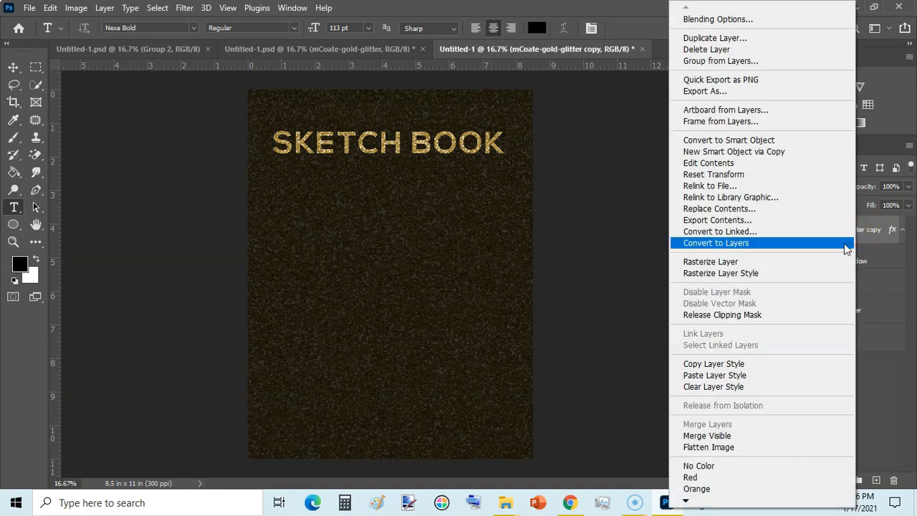
click(715, 366)
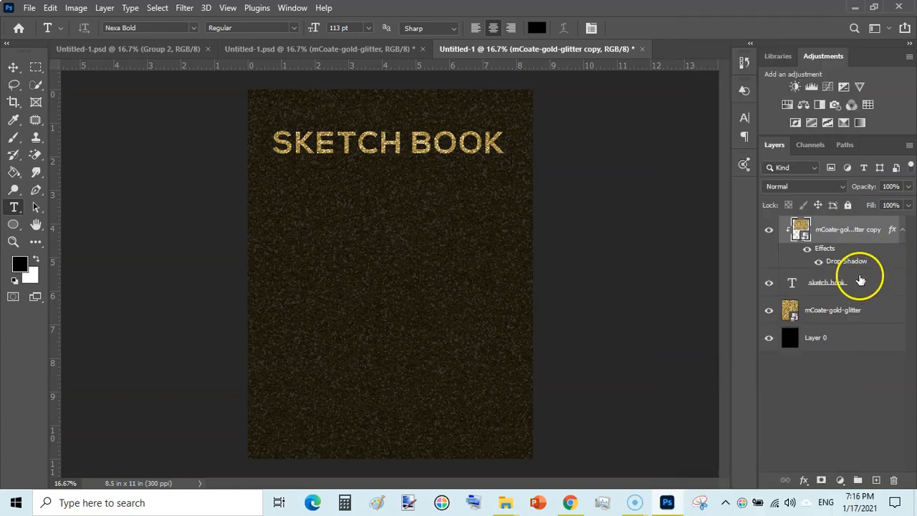
click(902, 232)
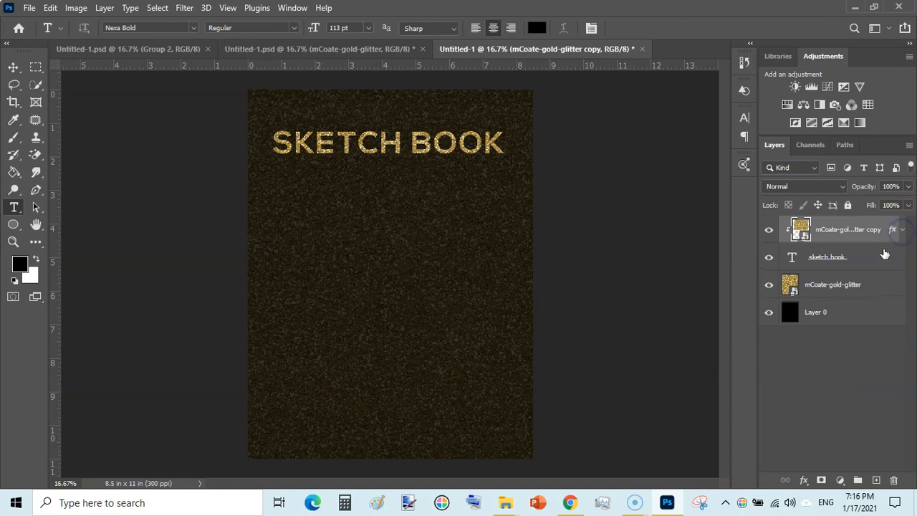
click(873, 258)
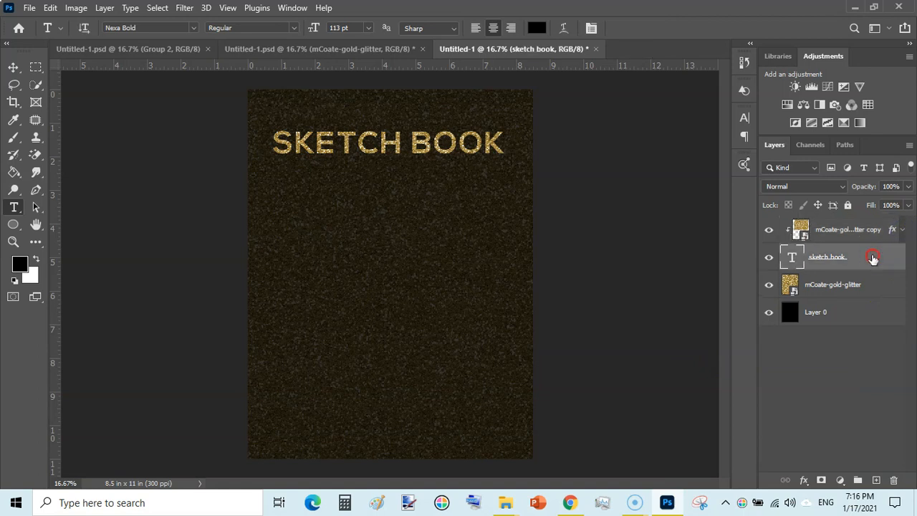
right_click(873, 258)
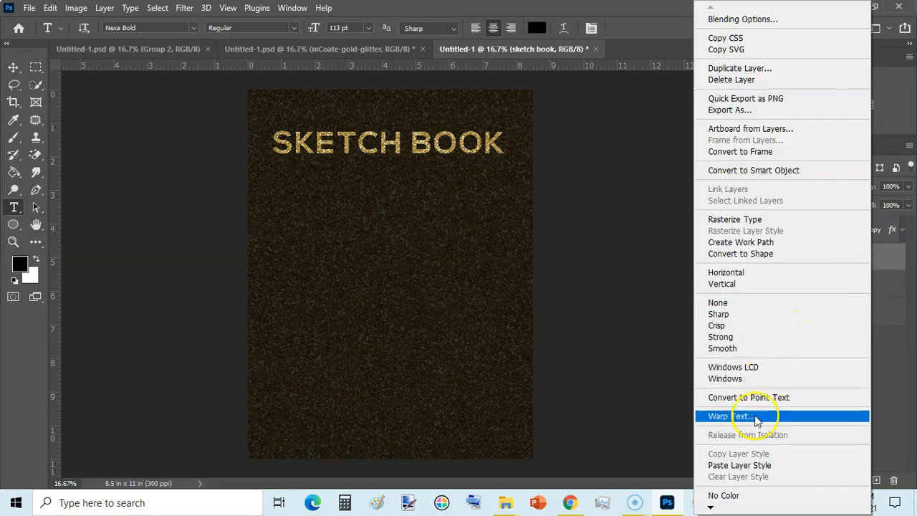
click(738, 466)
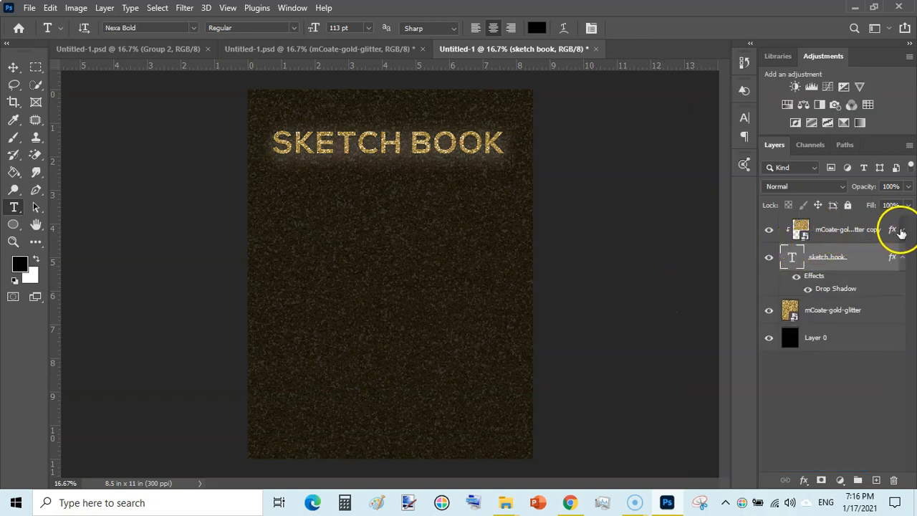
click(903, 229)
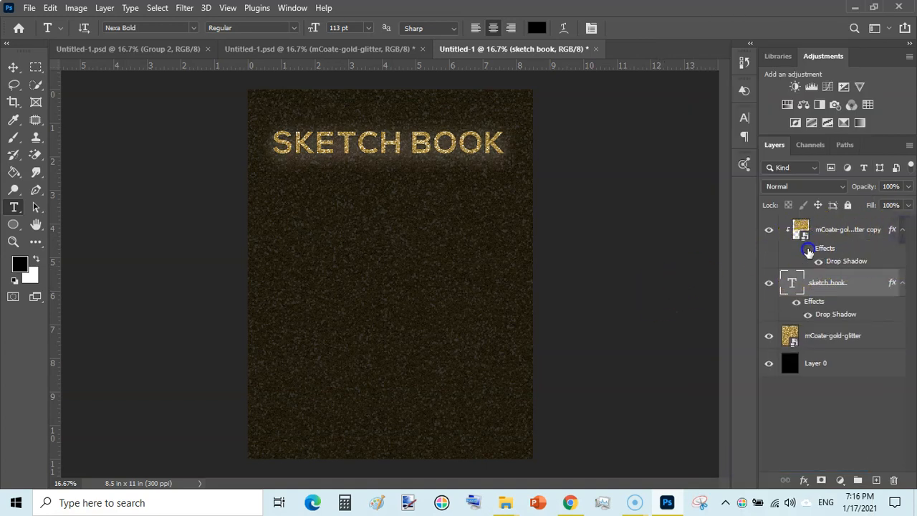
click(902, 230)
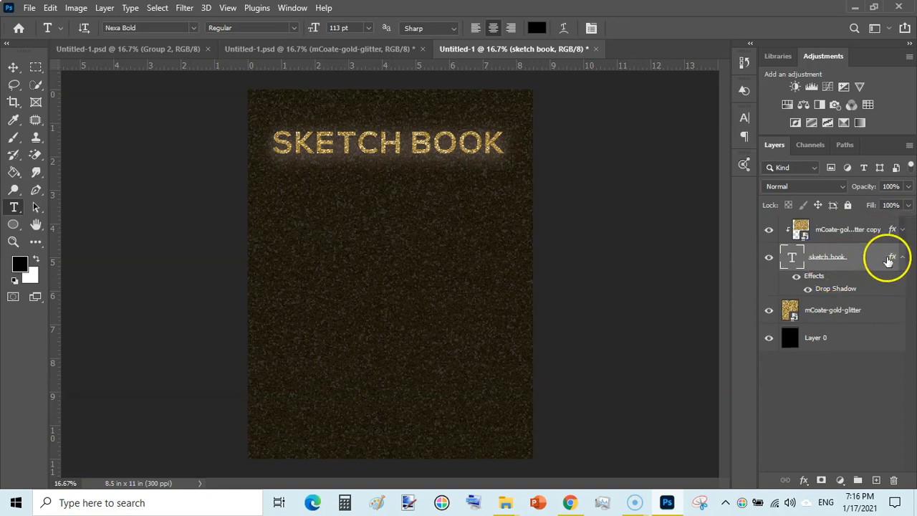
click(902, 258)
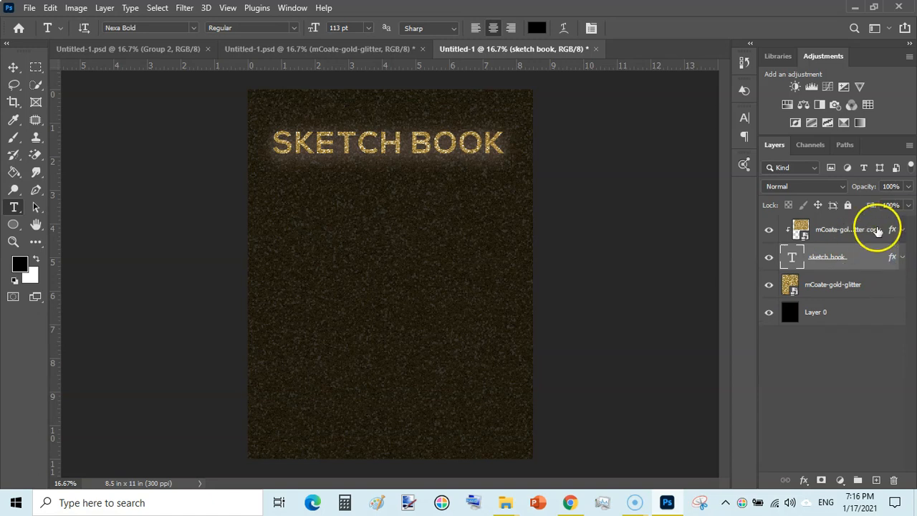
Change the sketch book text layer's Drop Shadow color to the muted brownish red 7d5359
click(900, 257)
double_click(842, 290)
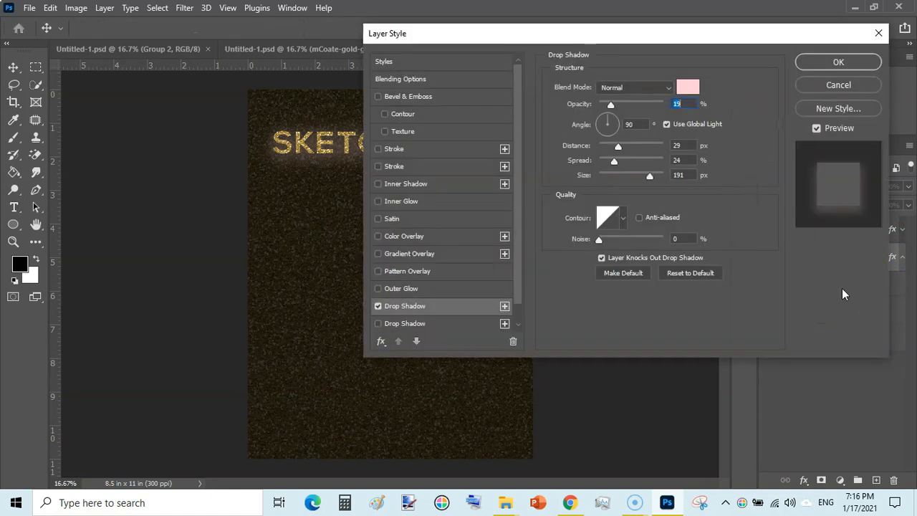
click(688, 87)
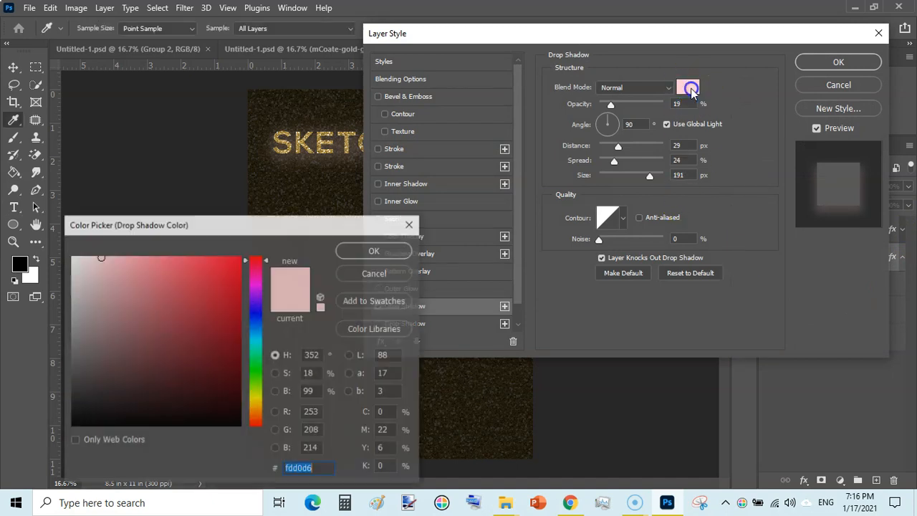
mouse_move(200, 266)
mouse_down()
mouse_move(222, 270)
mouse_move(214, 339)
mouse_move(127, 343)
mouse_up()
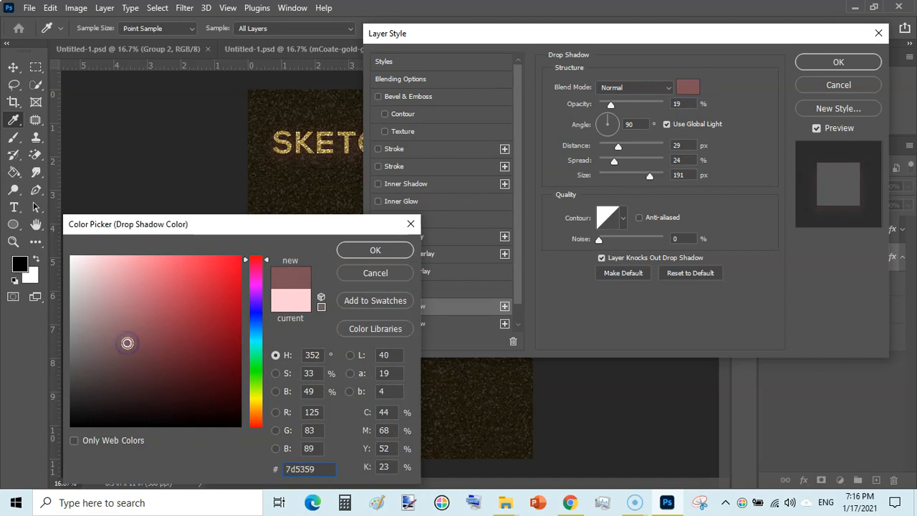
click(374, 250)
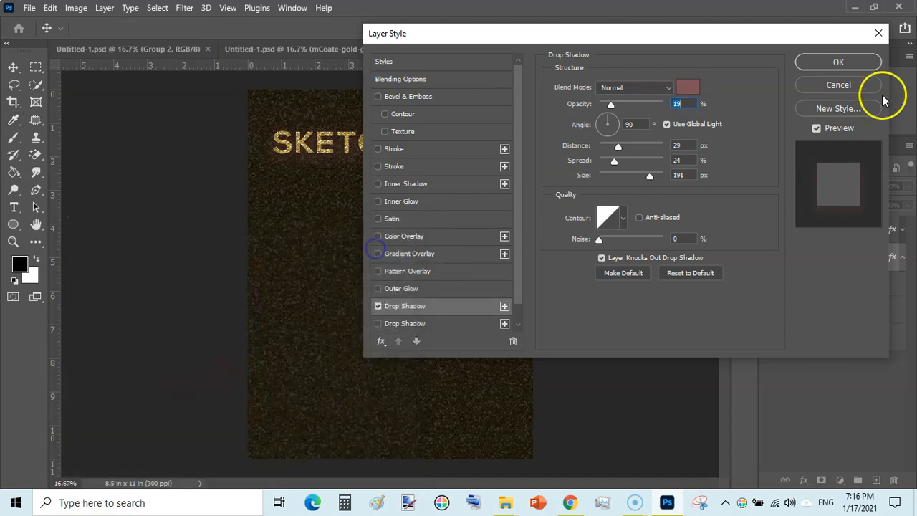
click(852, 66)
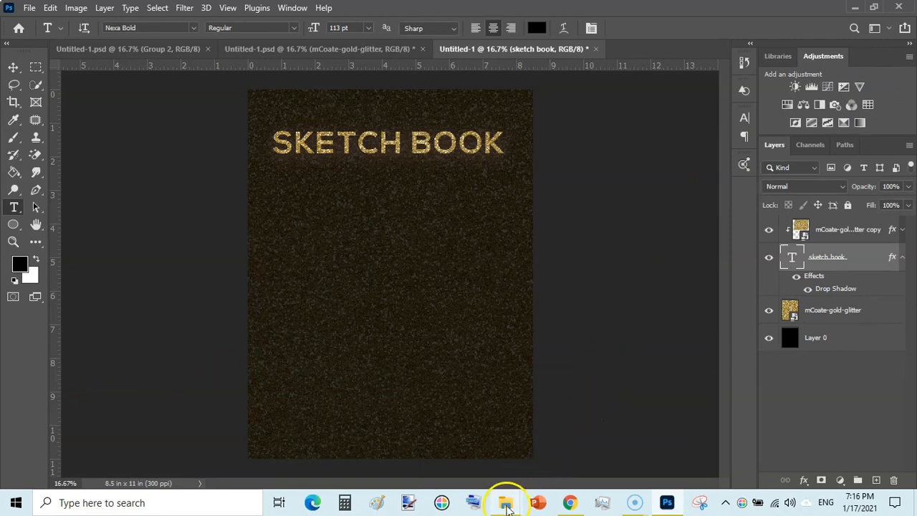
Place the Caticorn PNG from the Glitter Effect In Photoshop folder into the cover, with its layer directly below the sketch book text layer
click(506, 506)
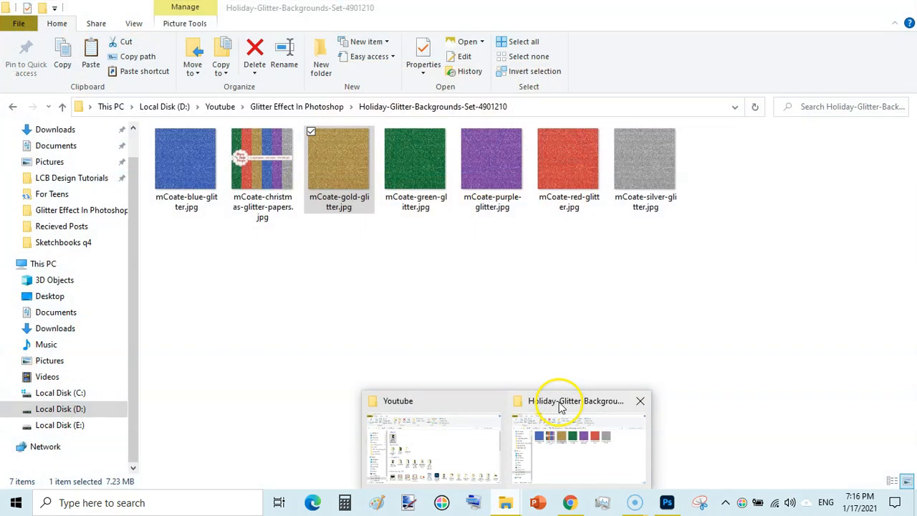
click(561, 406)
click(429, 106)
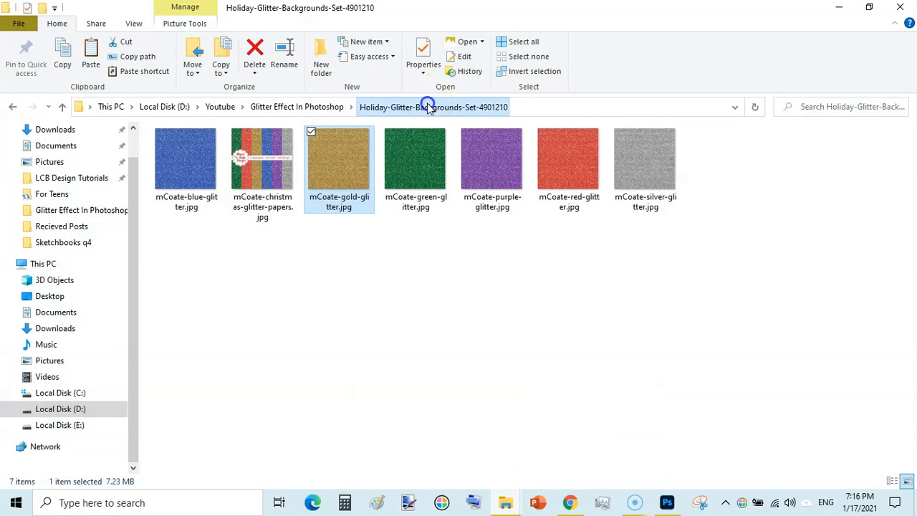
click(326, 106)
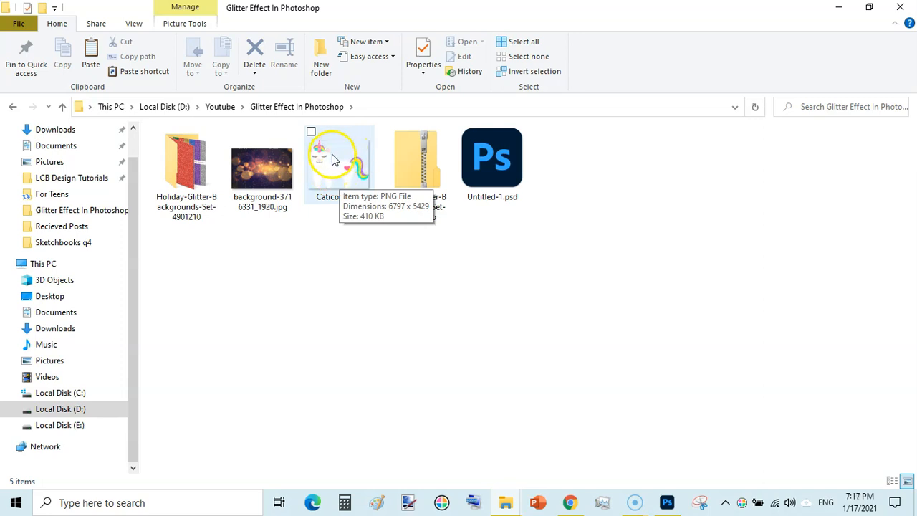
drag(330, 159, 389, 289)
click(658, 198)
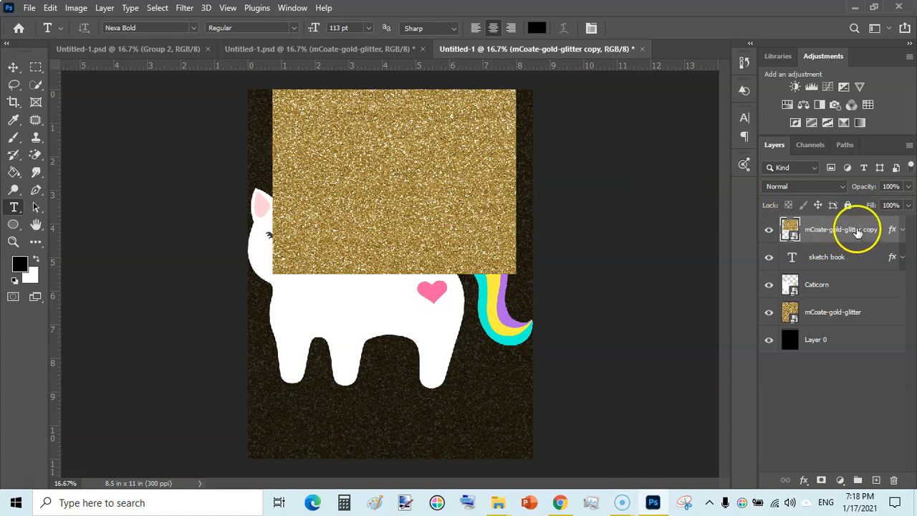
Clip the mCoate-gold-glitter copy layer to the sketch book text again with a clipping mask
right_click(858, 232)
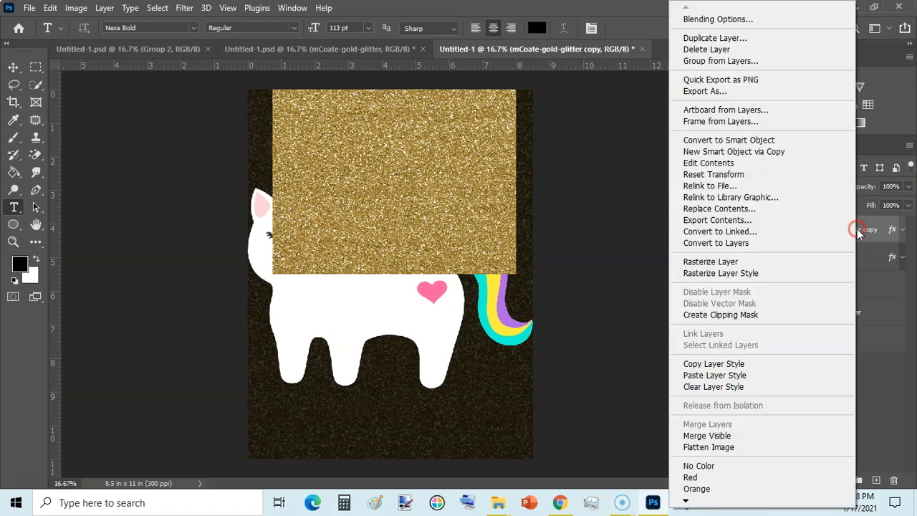
click(741, 315)
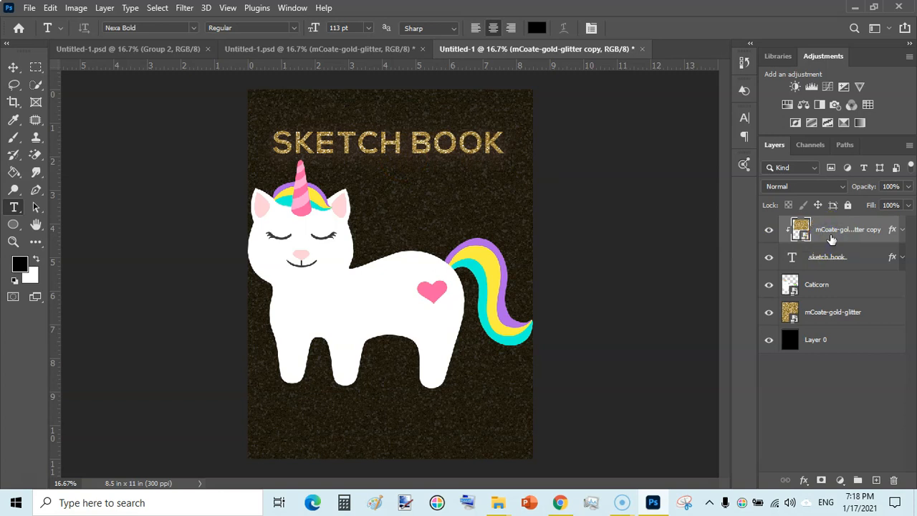
key(v)
mouse_move(429, 115)
mouse_down()
mouse_move(464, 133)
mouse_move(402, 132)
mouse_move(420, 129)
mouse_move(401, 128)
mouse_move(409, 130)
mouse_move(403, 107)
mouse_up()
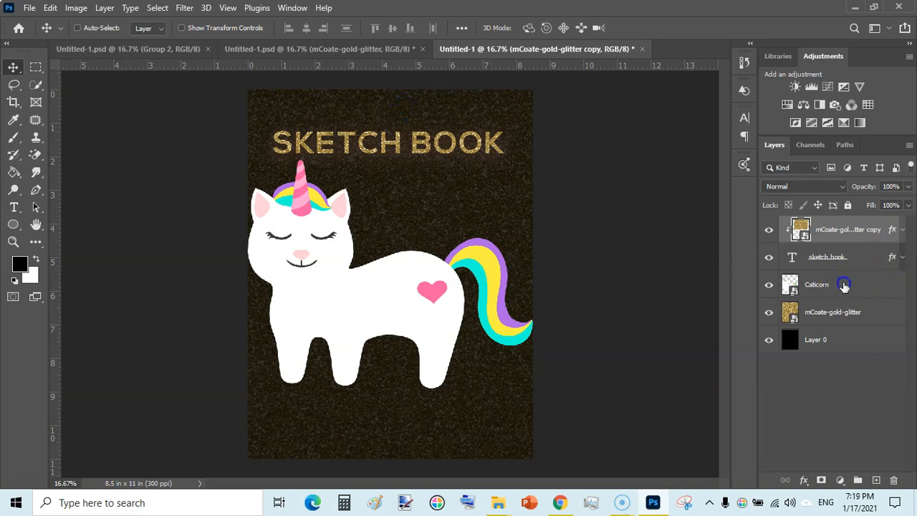
Scale the Caticorn layer proportionally to about 32.21% and center it on the cover below the title
click(844, 285)
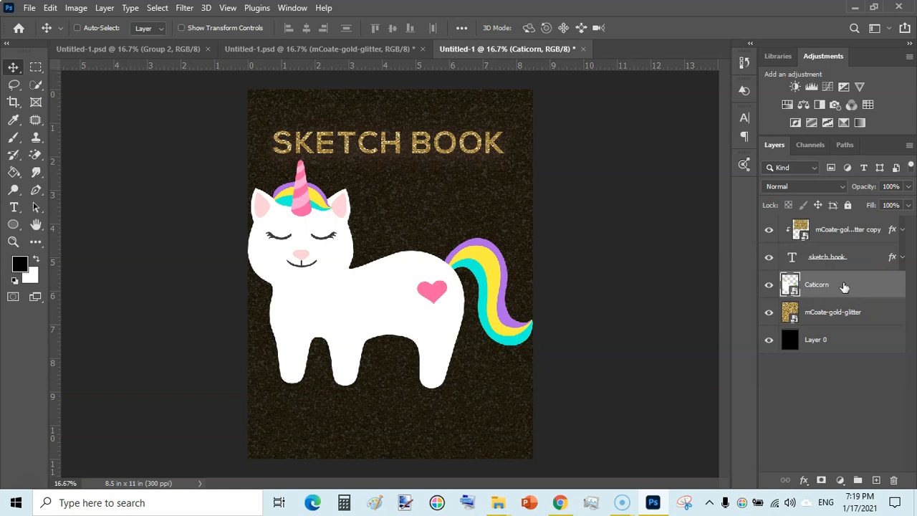
key(ctrl+t)
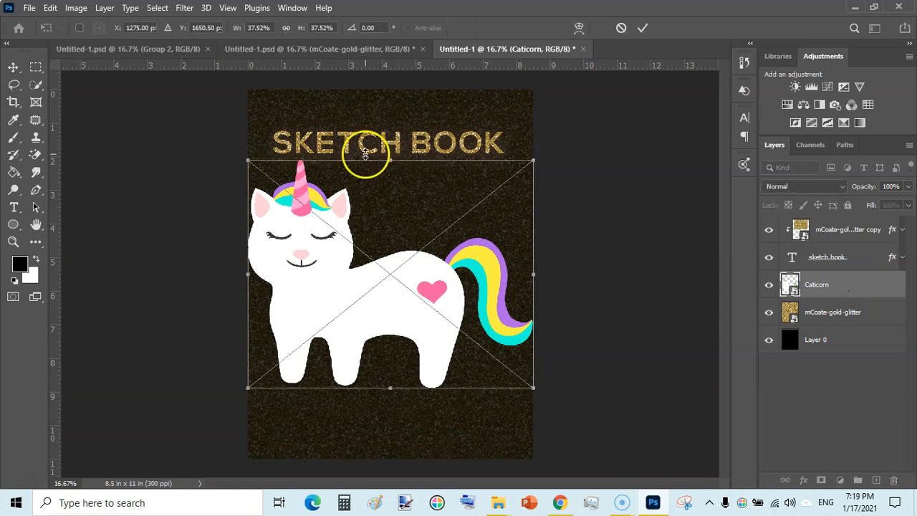
drag(246, 159, 273, 187)
drag(284, 199, 279, 198)
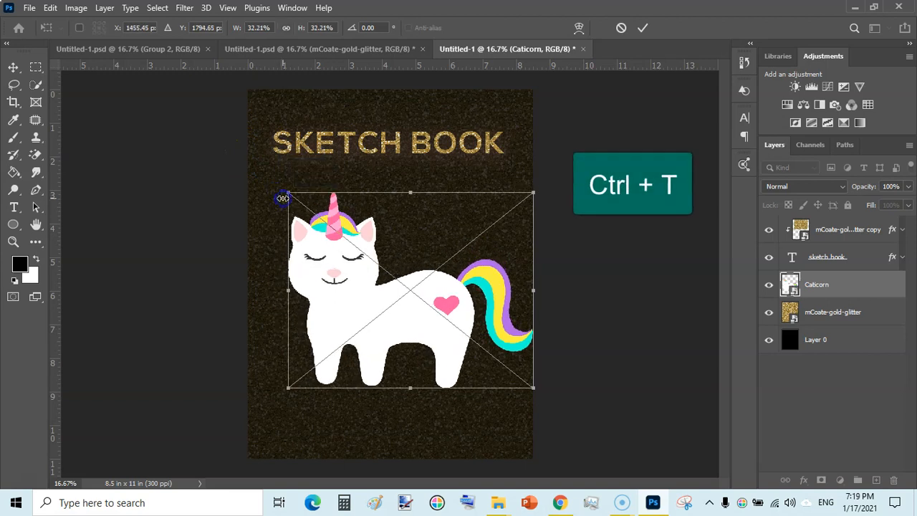
drag(416, 288, 394, 277)
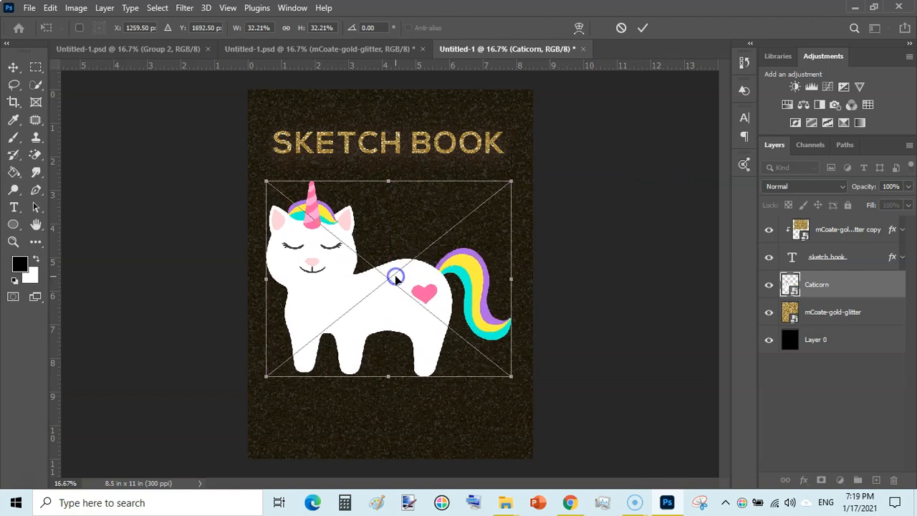
click(643, 27)
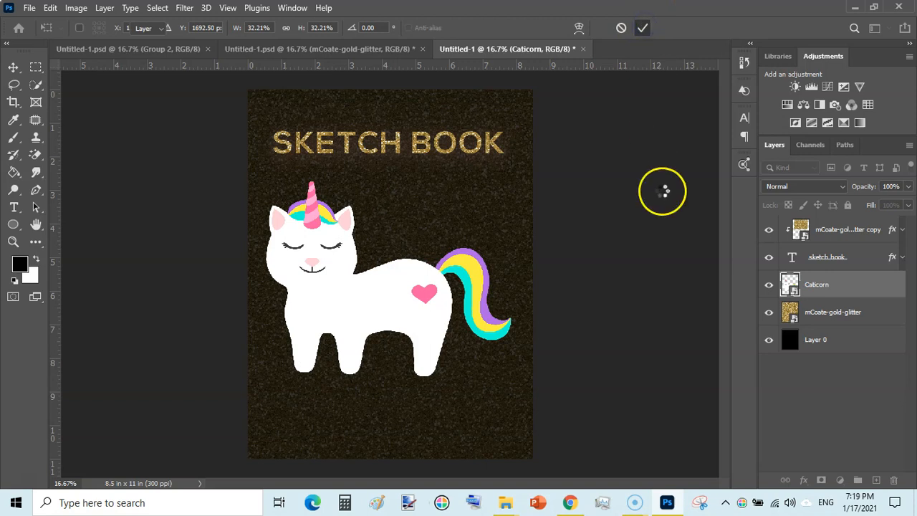
Add a Drop Shadow to the Caticorn layer, using the purple sampled from the caticorn's mane as its color
click(875, 294)
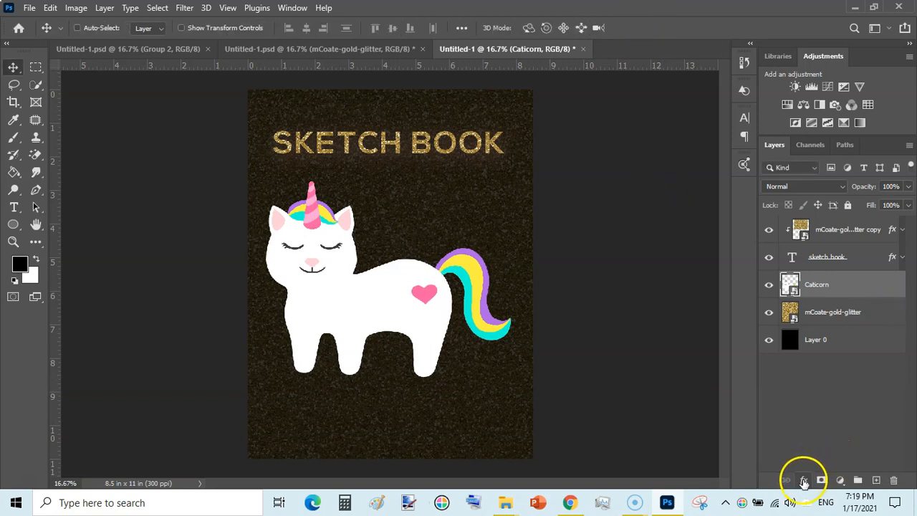
click(804, 480)
click(804, 481)
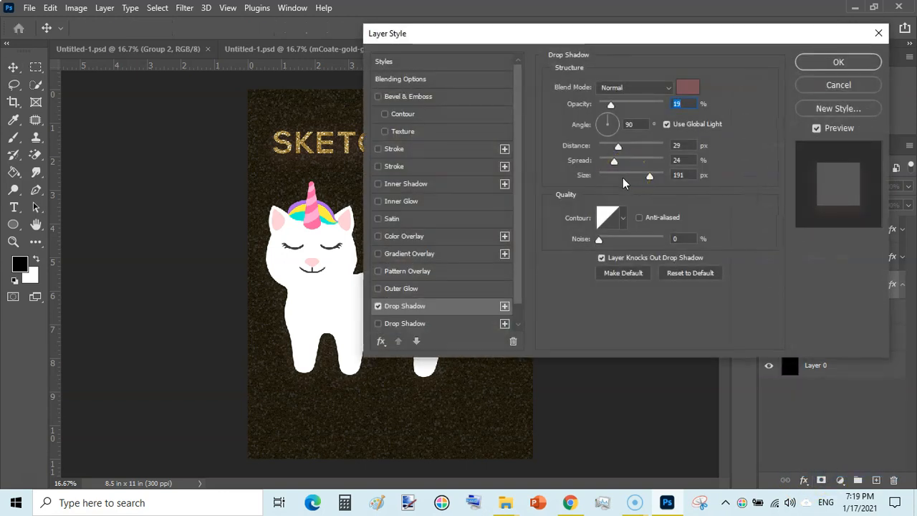
click(684, 89)
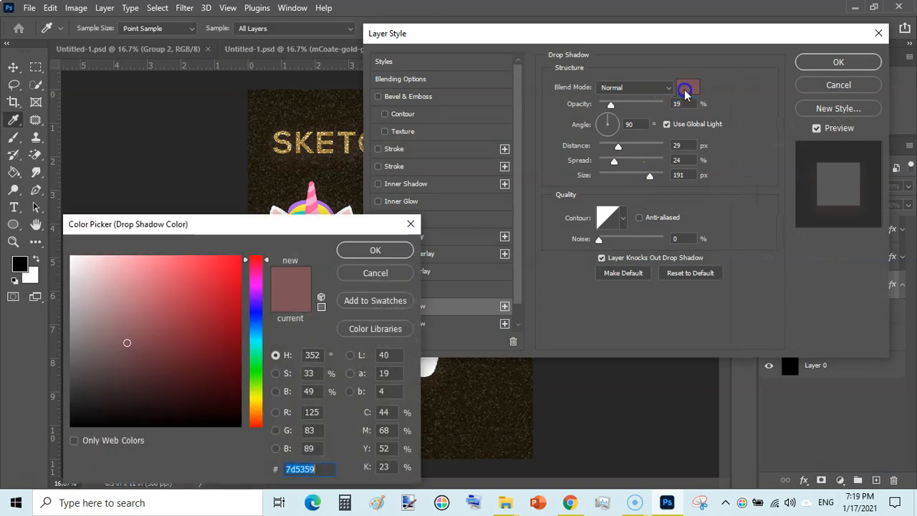
drag(317, 230, 354, 294)
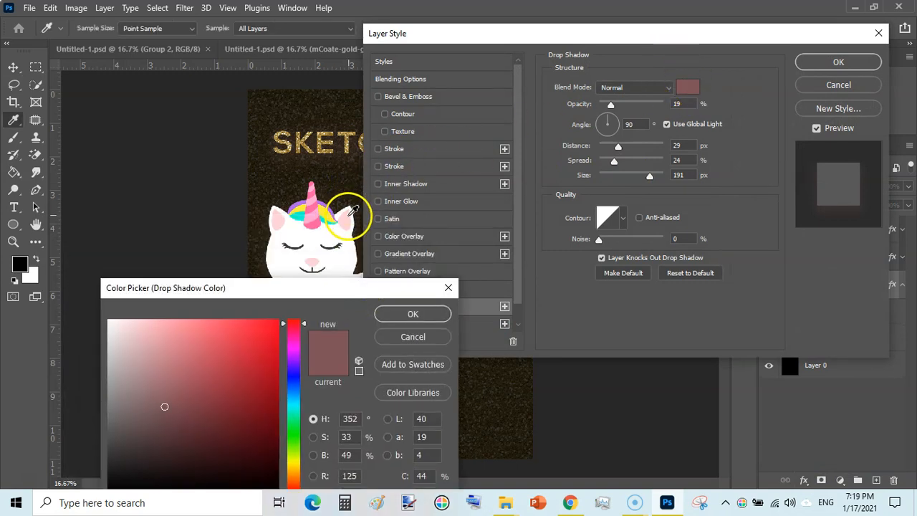
click(349, 215)
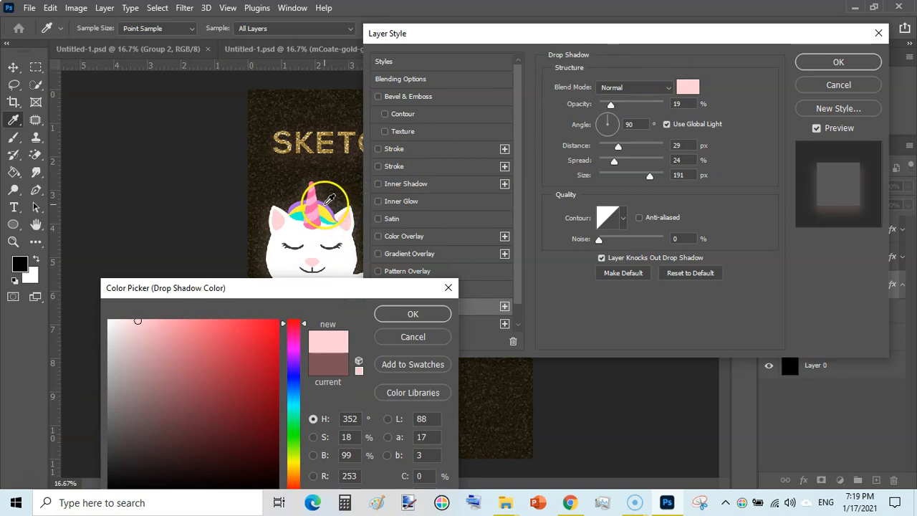
click(324, 202)
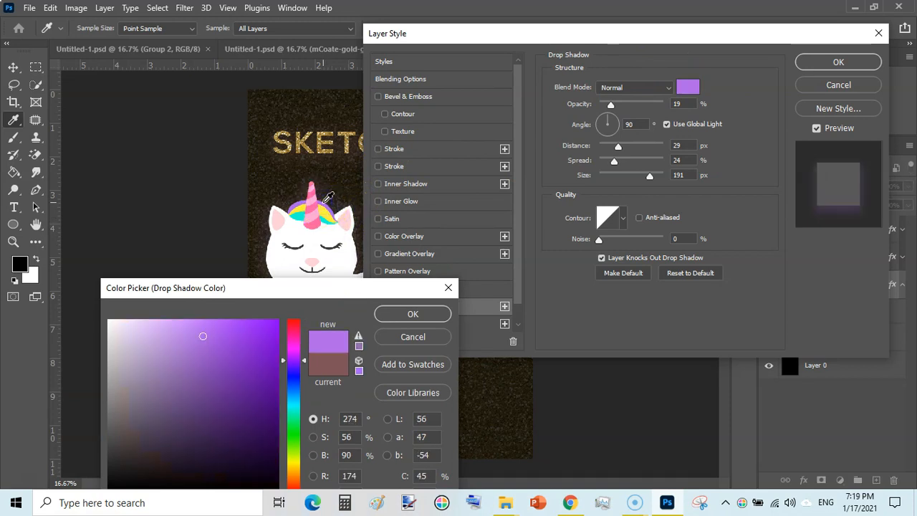
click(403, 316)
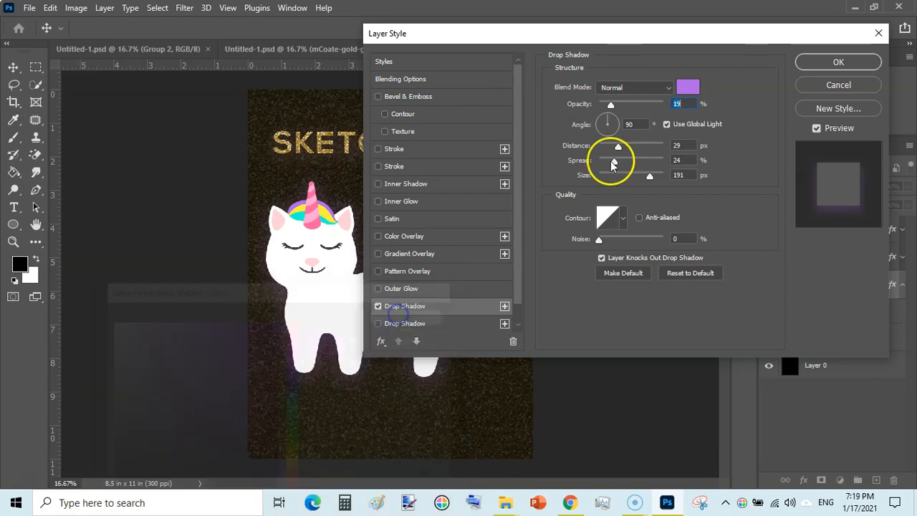
Set the Caticorn Drop Shadow to a distance of 23 px, spread of 47% and size of 172 px
drag(605, 33, 710, 1)
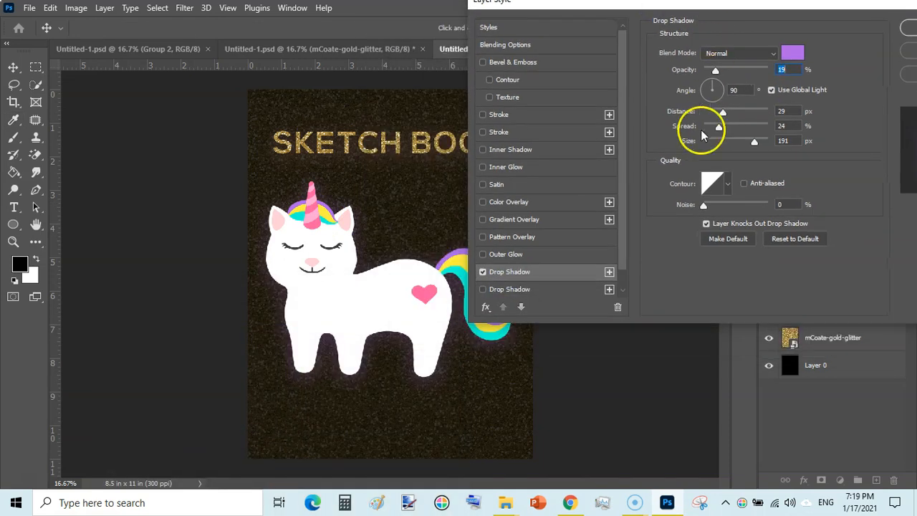
drag(755, 141, 756, 143)
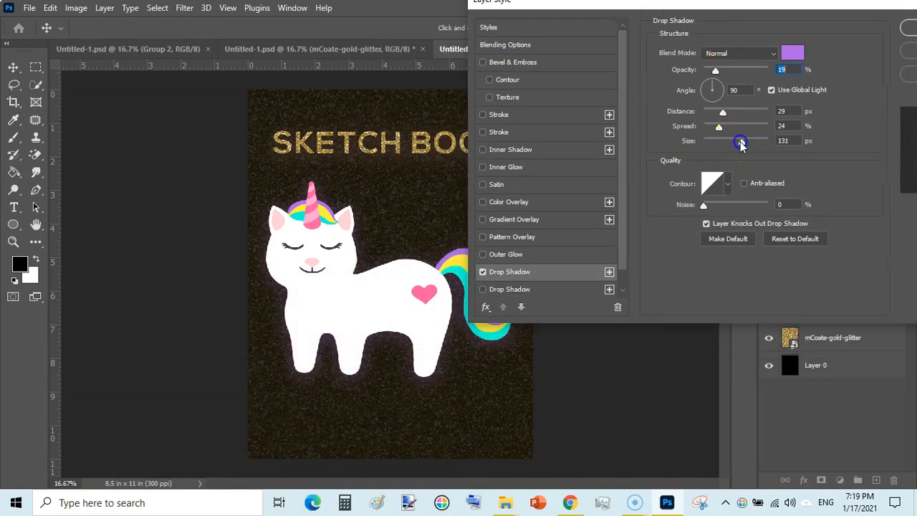
drag(723, 113, 732, 117)
click(720, 128)
mouse_move(726, 130)
mouse_down()
mouse_move(745, 130)
mouse_move(710, 136)
mouse_up()
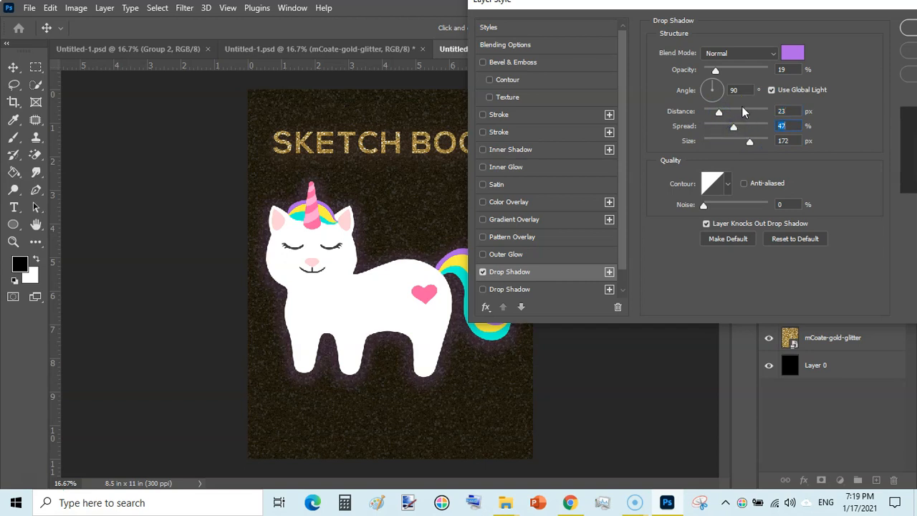
drag(801, 6, 723, 7)
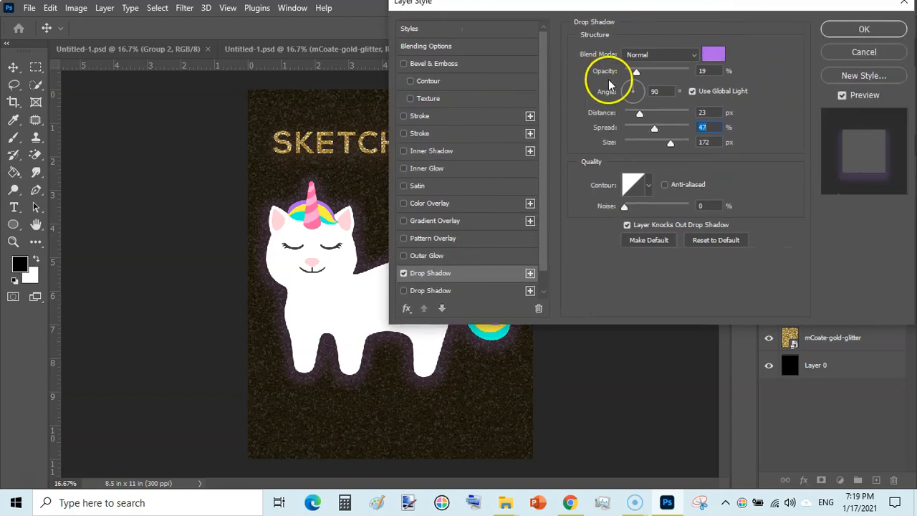
click(890, 30)
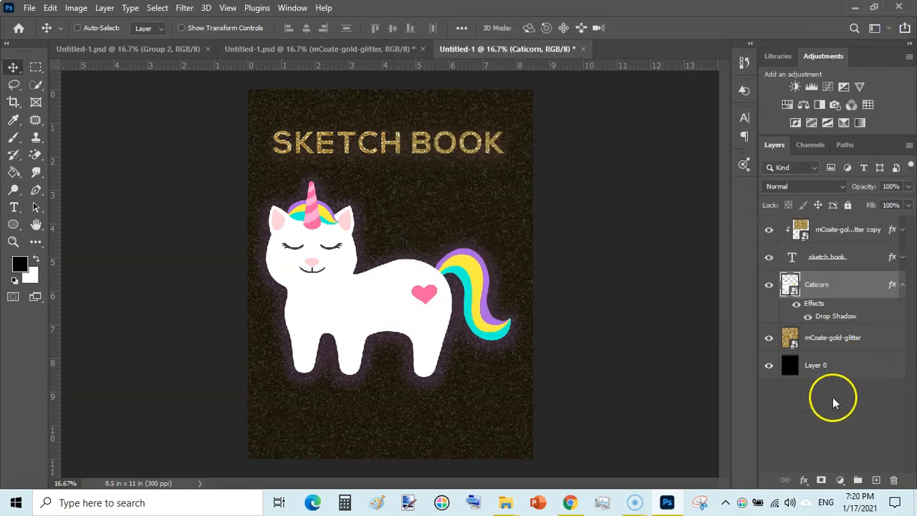
Add a black (000000) outside Stroke of 13 px to the Caticorn layer
click(802, 481)
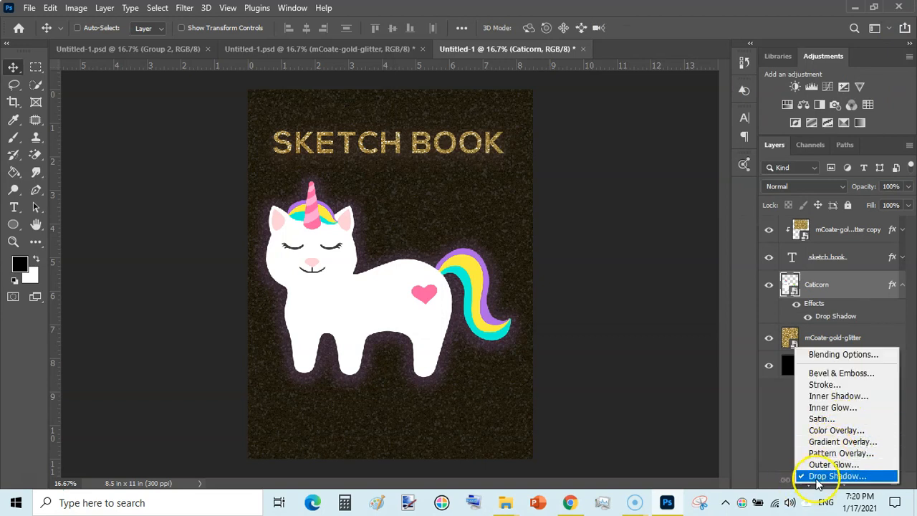
click(828, 386)
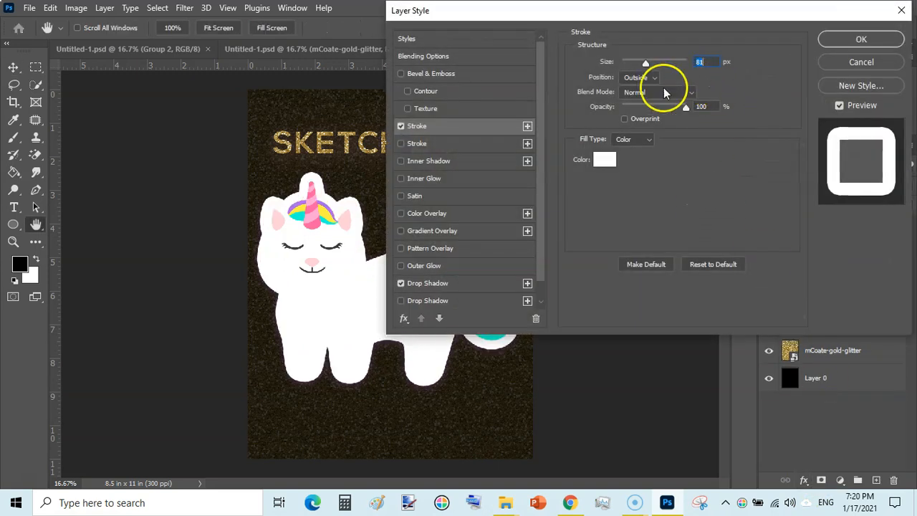
click(607, 162)
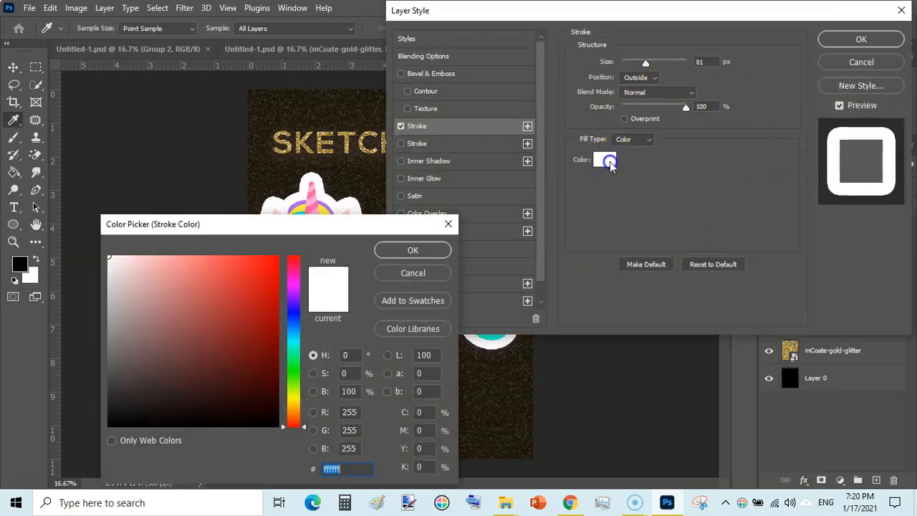
drag(244, 223, 698, 1)
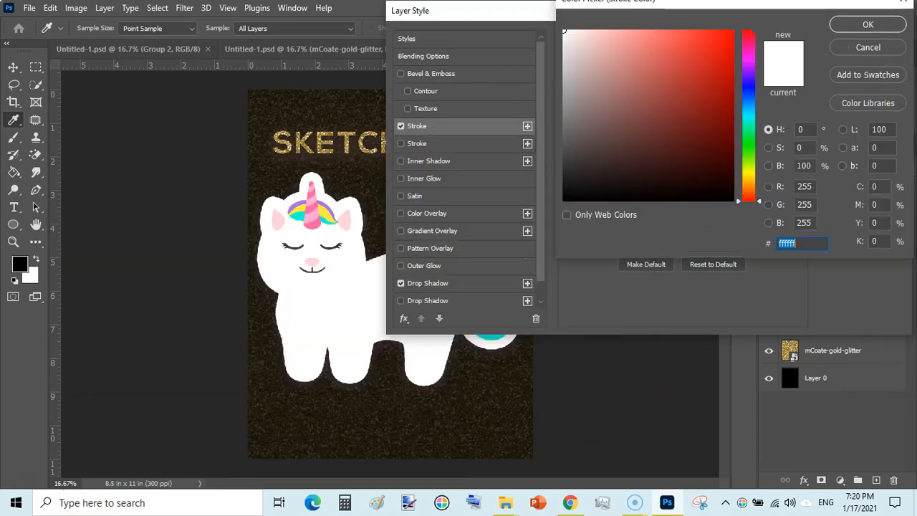
drag(579, 173, 567, 201)
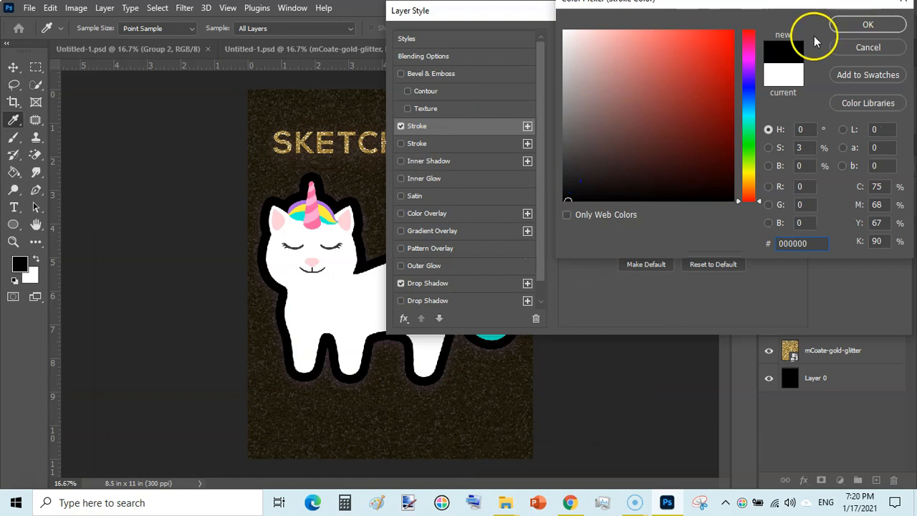
click(866, 25)
drag(647, 64, 631, 65)
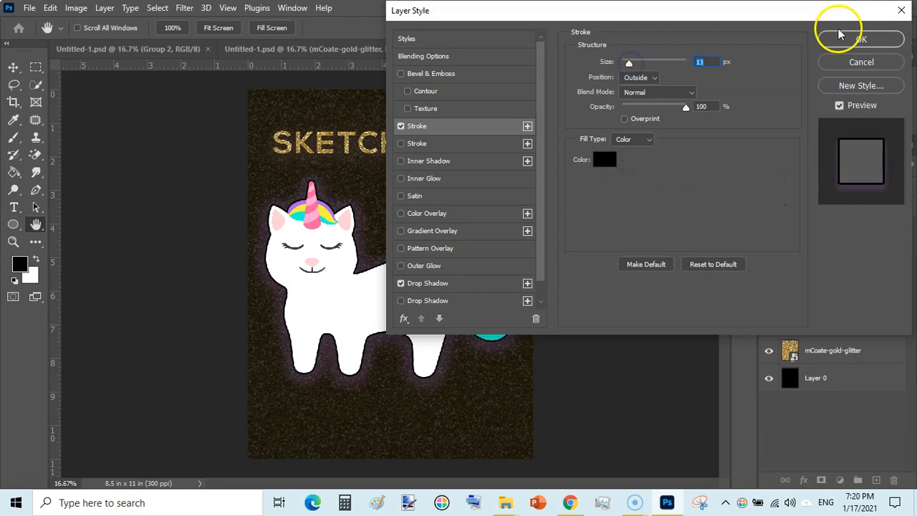
click(858, 39)
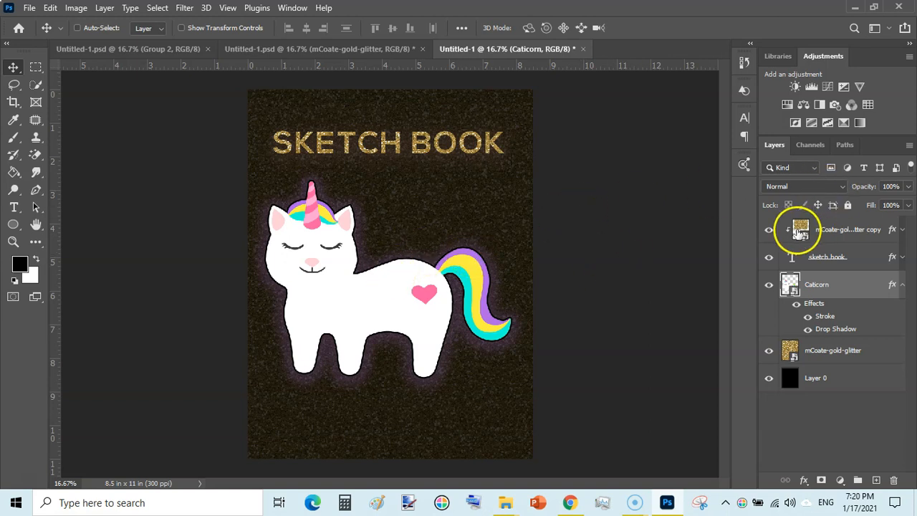
Save the cover as a PNG named Front in the Glitter Effect In Photoshop folder, using the large file size option
click(800, 228)
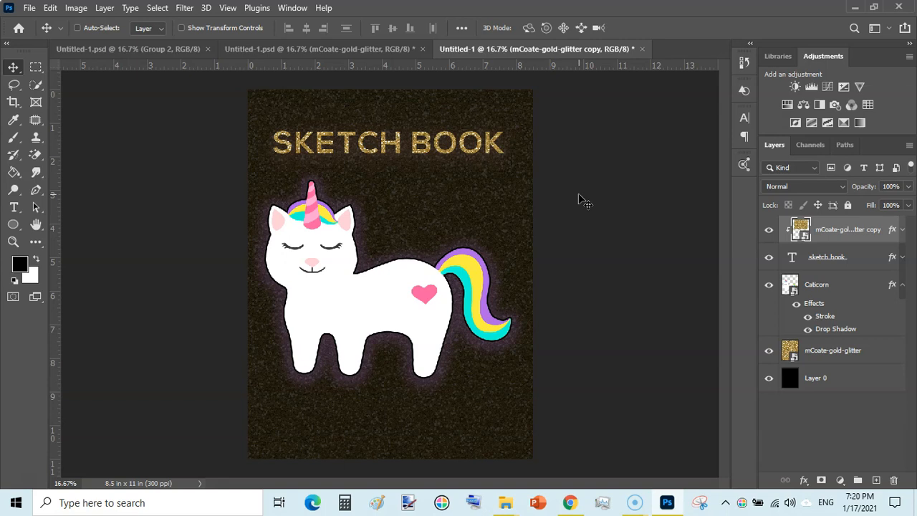
click(29, 9)
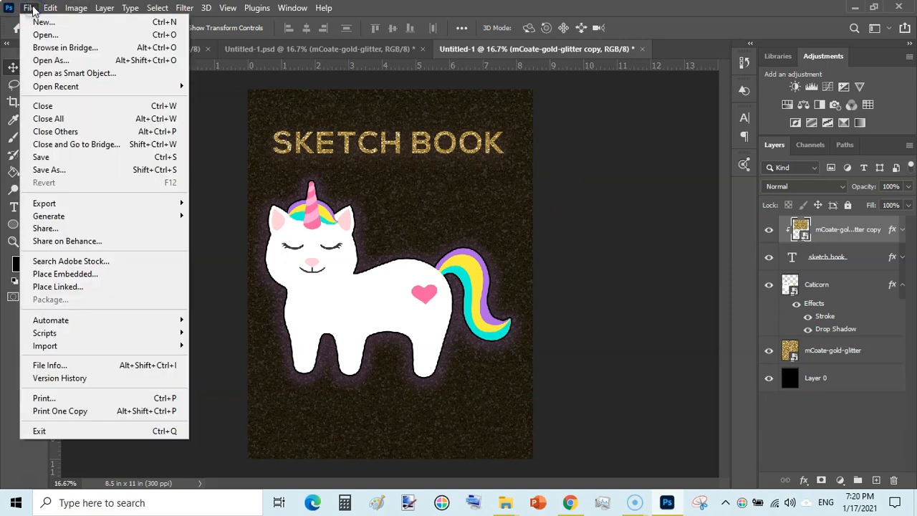
click(63, 172)
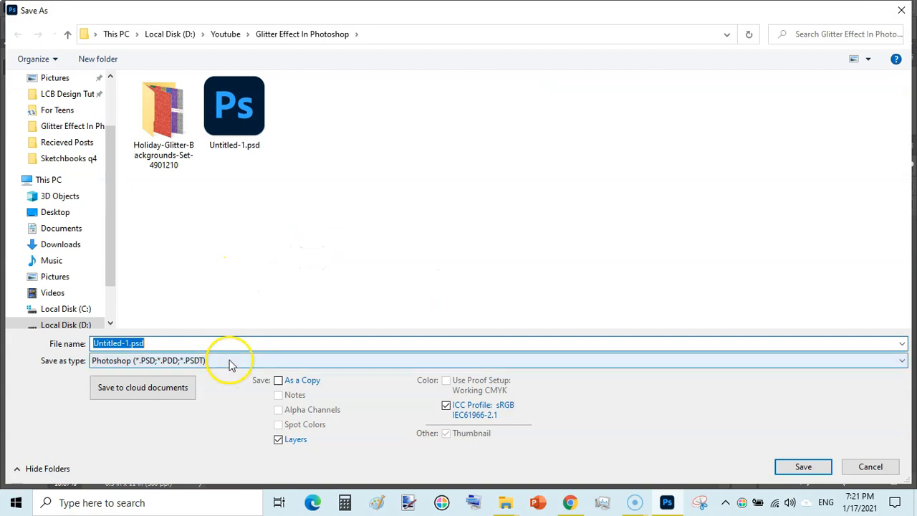
click(230, 362)
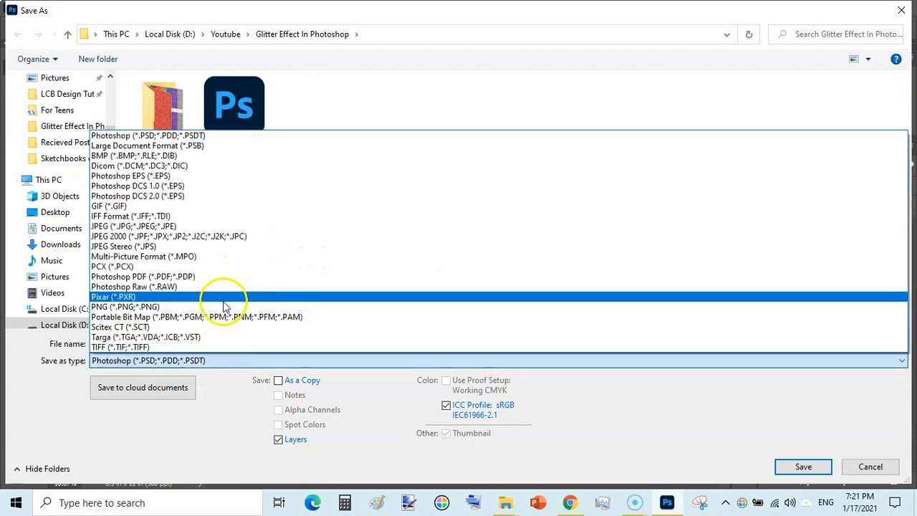
click(222, 307)
click(233, 344)
text(Front)
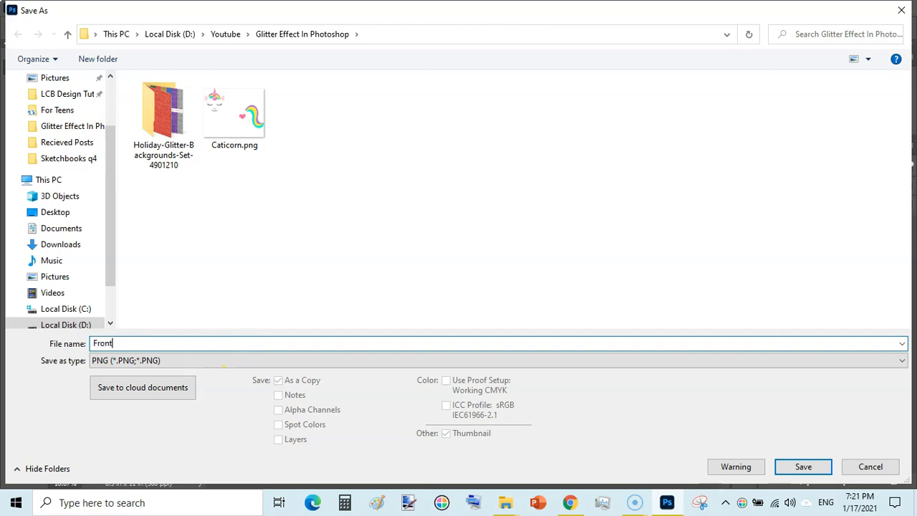
click(802, 467)
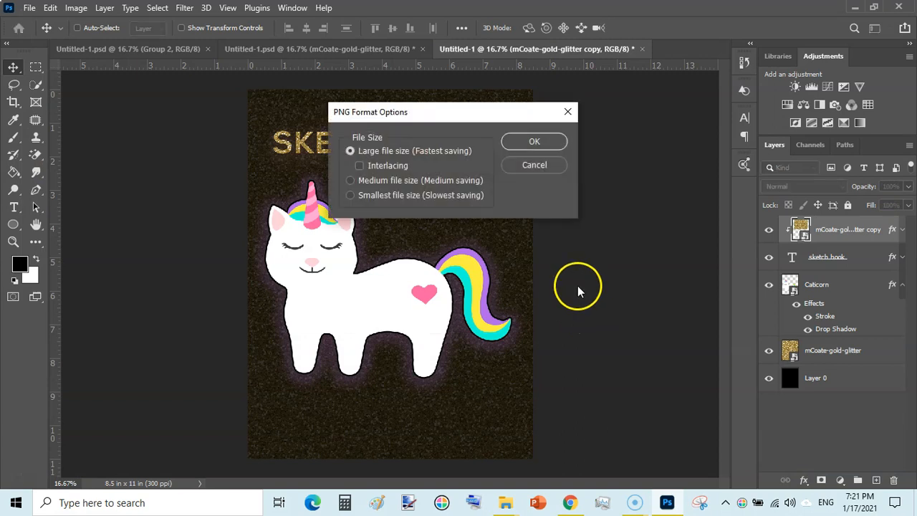
click(546, 145)
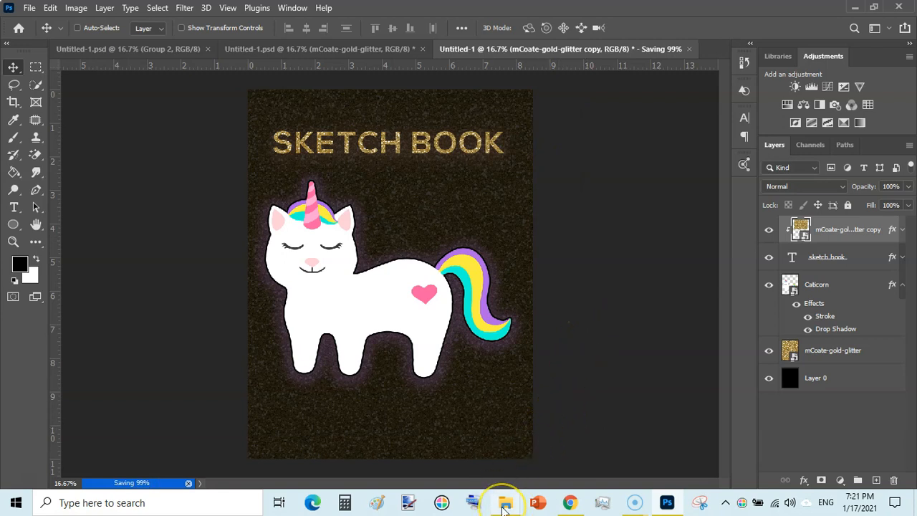
Switch to File Explorer and view the exported Front.png from the Glitter Effect In Photoshop folder in Photos
mouse_move(504, 507)
click(553, 463)
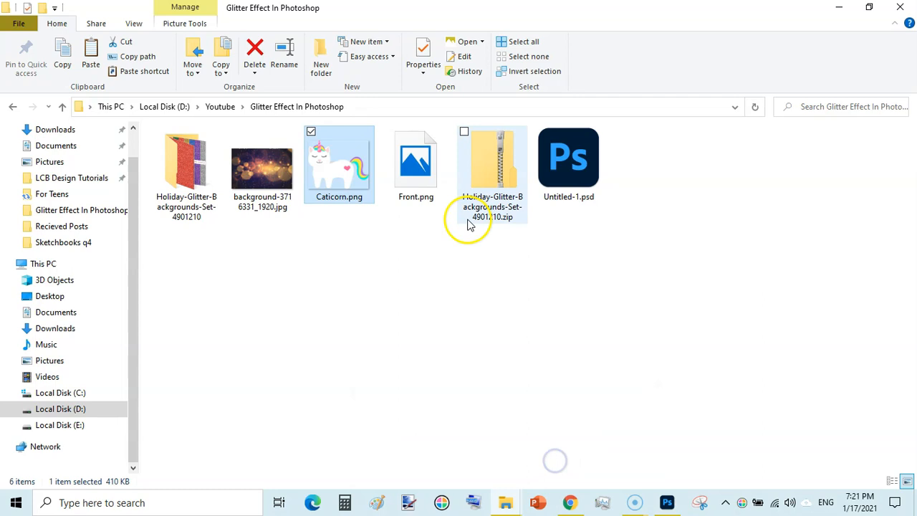
click(413, 172)
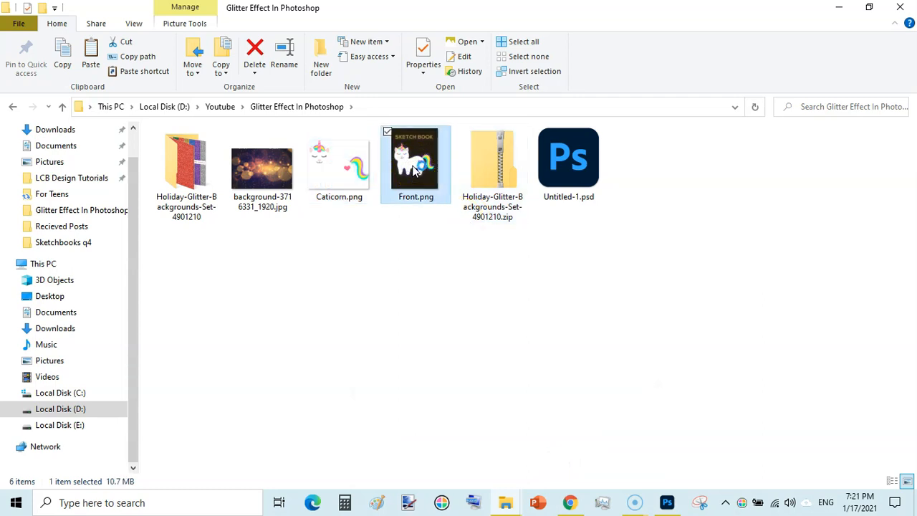
double_click(413, 170)
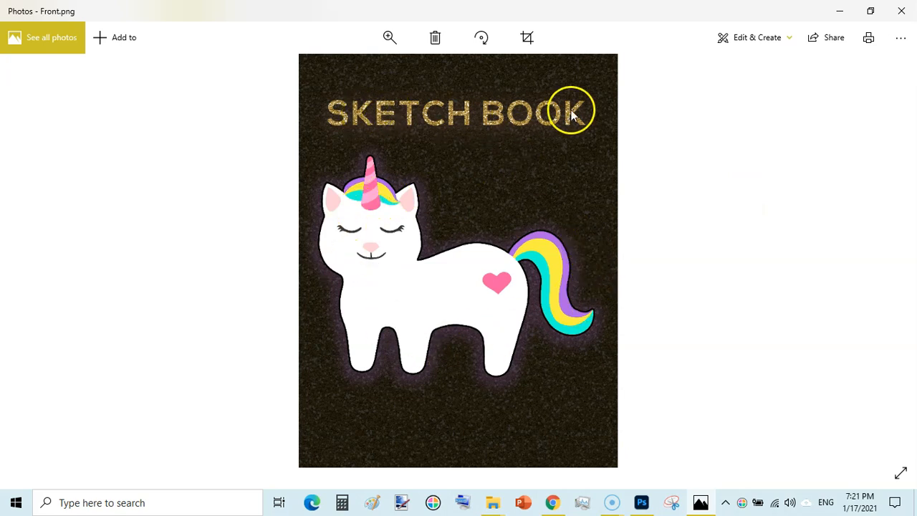
click(901, 10)
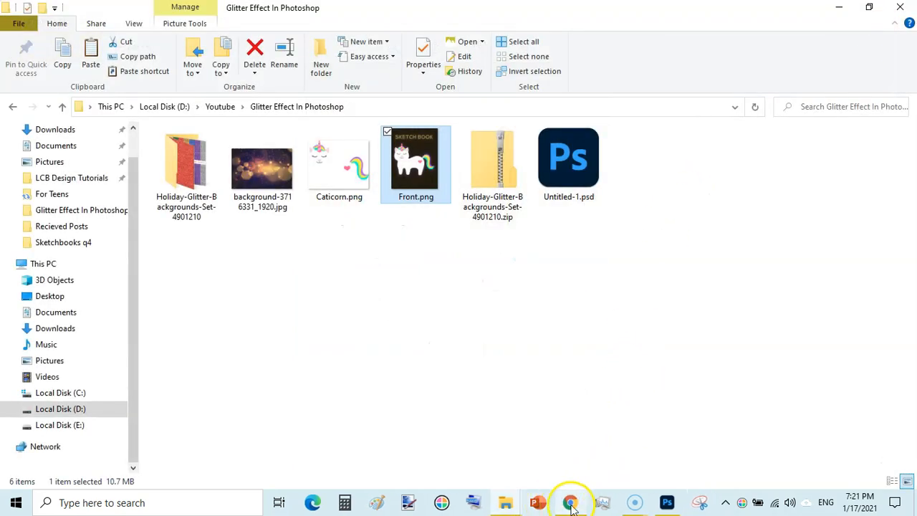
Switch to Photoshop and copy the Caticorn layer's style onto the sketch book text layer
click(667, 504)
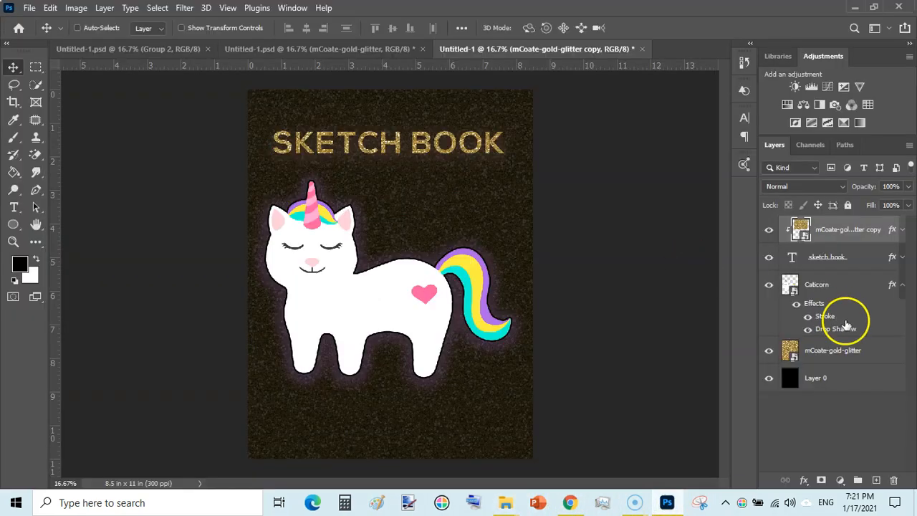
click(902, 284)
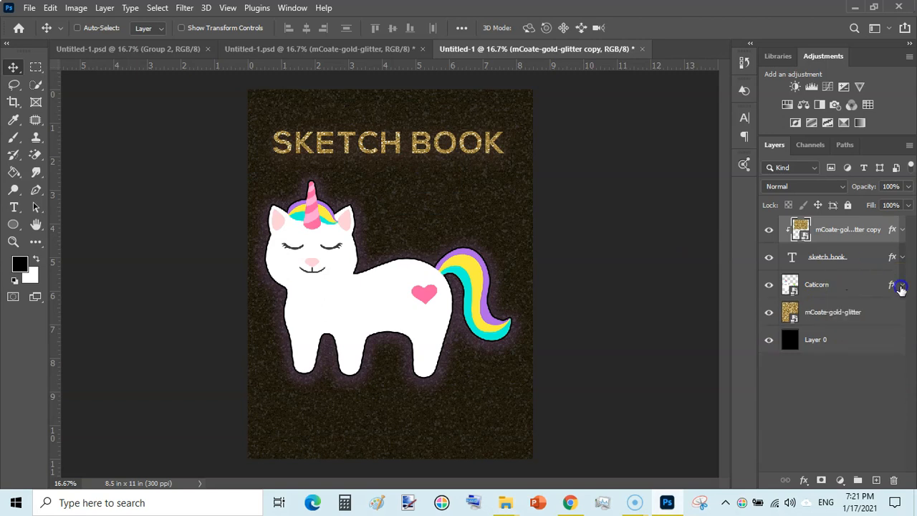
click(876, 286)
right_click(875, 287)
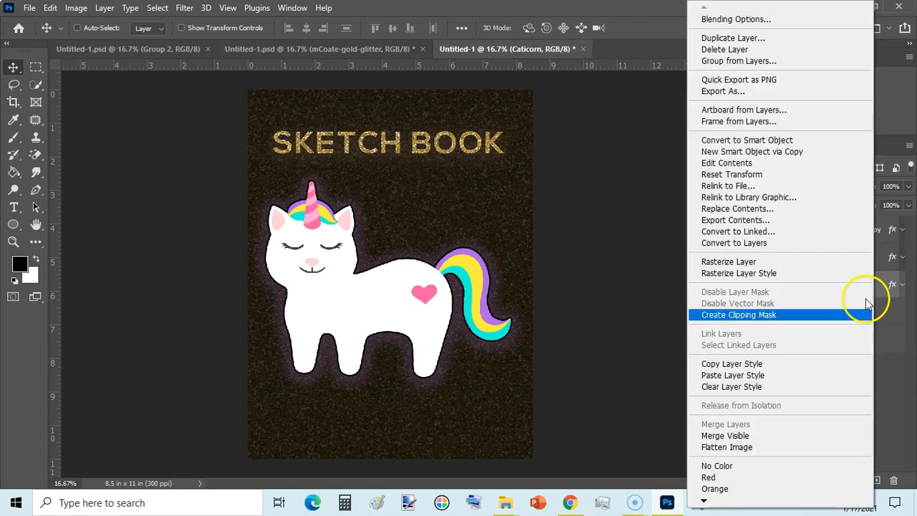
click(753, 364)
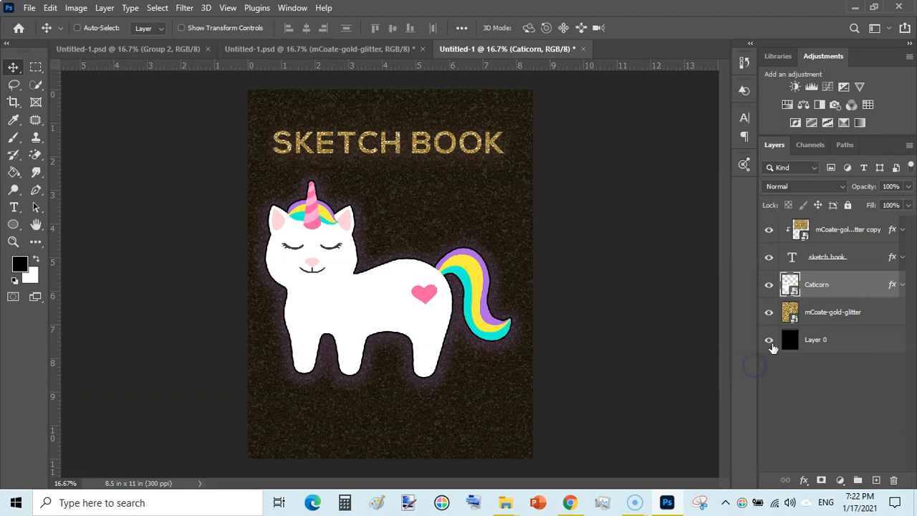
click(855, 257)
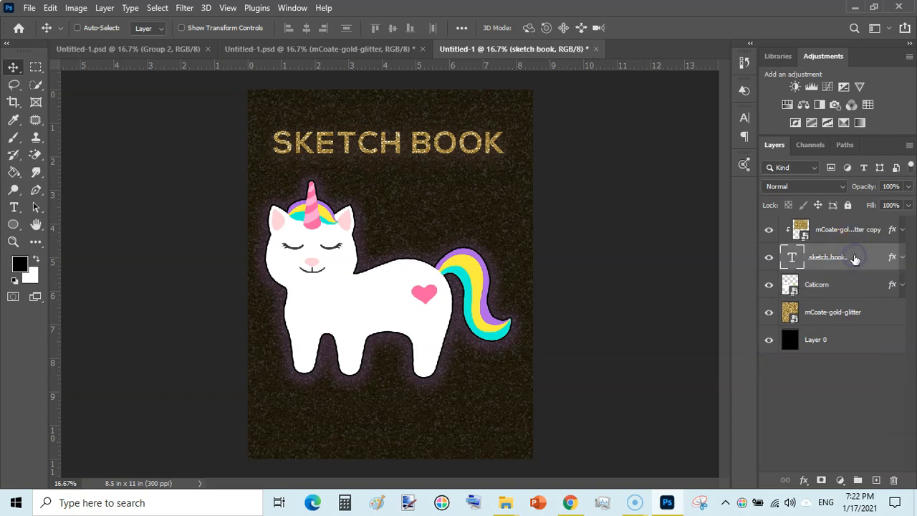
right_click(855, 258)
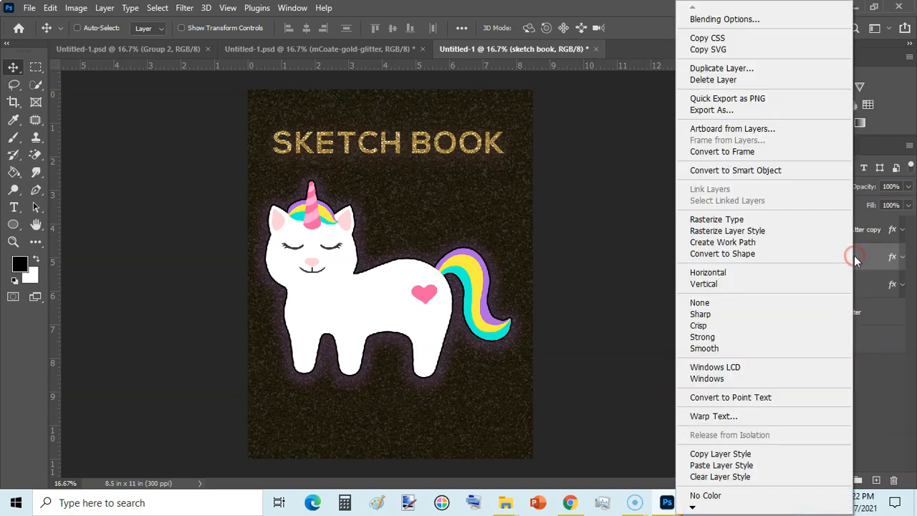
click(720, 465)
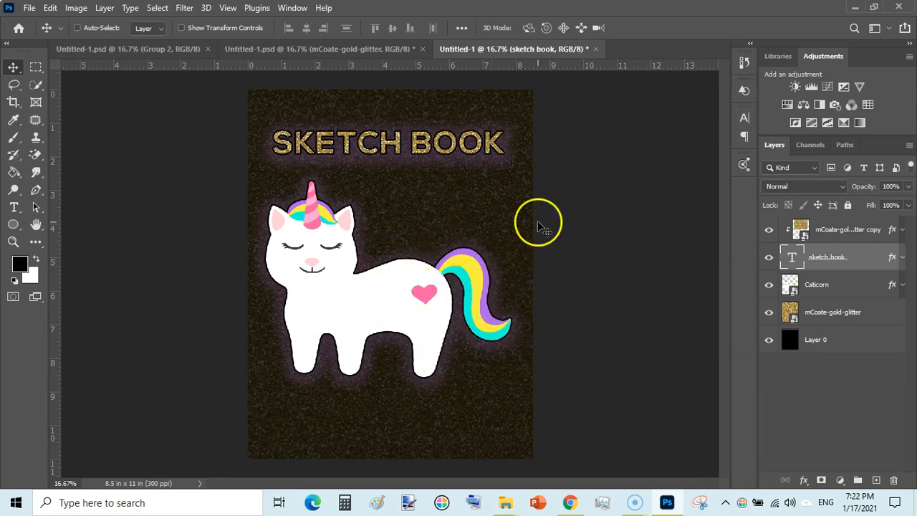
Set the opacity of the mCoate-gold-glitter background layer above Layer 0 to 62%
click(884, 308)
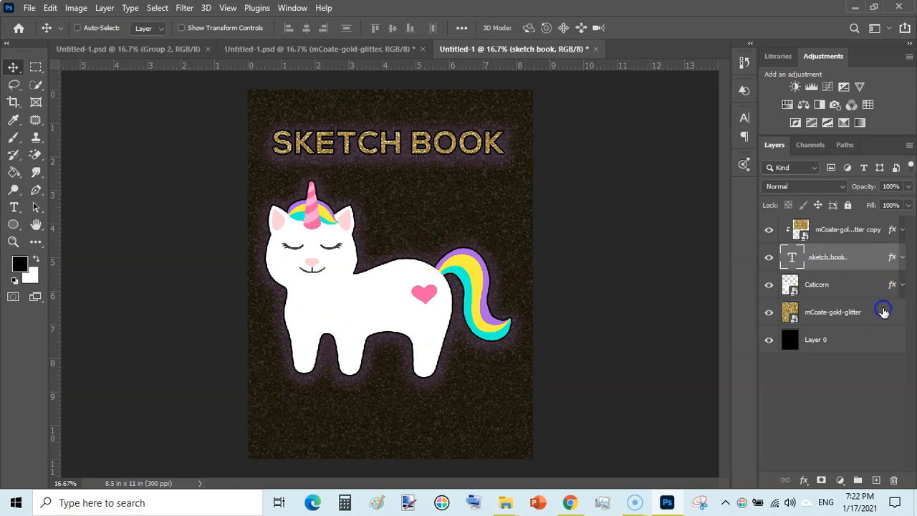
click(908, 187)
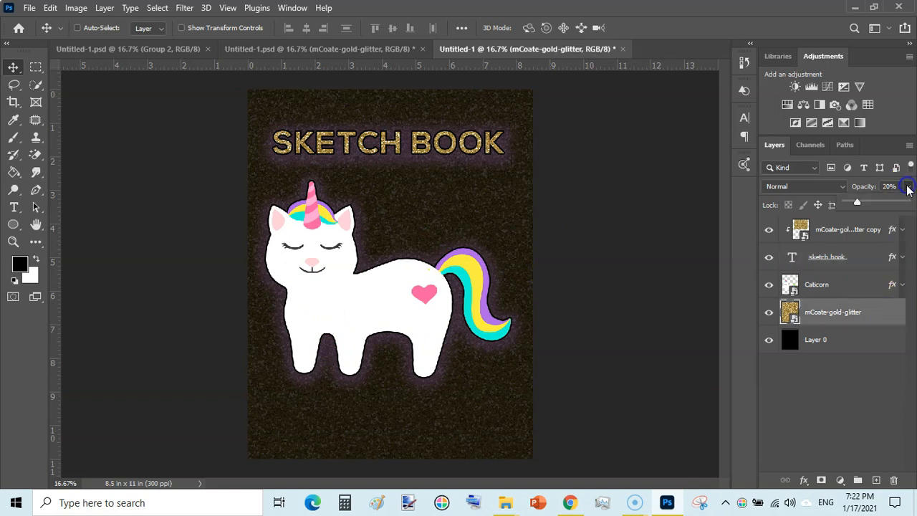
drag(860, 201, 889, 203)
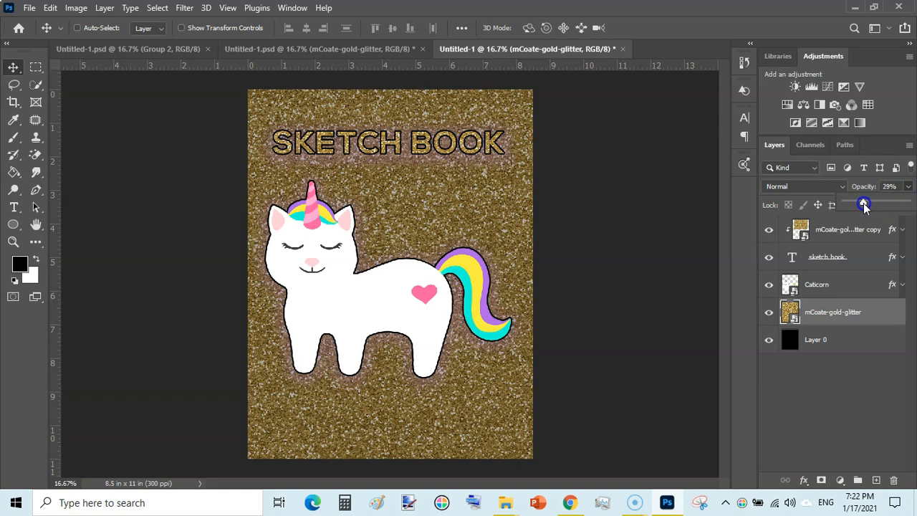
drag(846, 205, 883, 204)
click(645, 225)
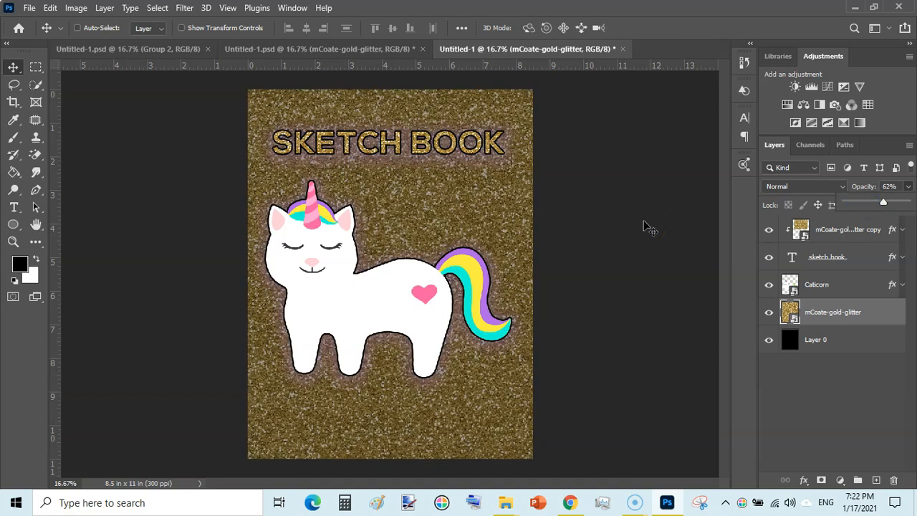